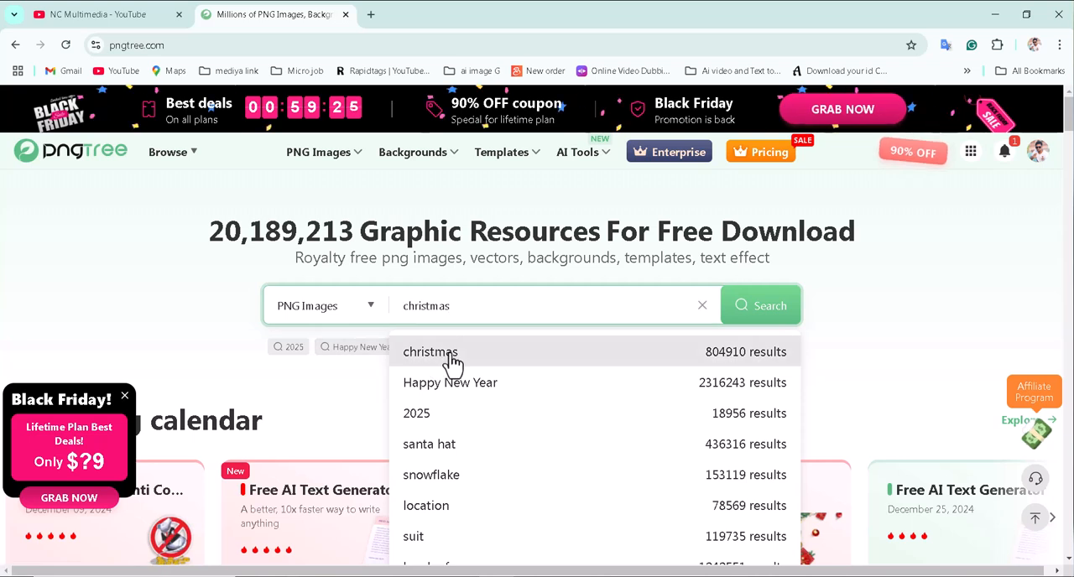
# Search the PNG images for "christmas" and browse the resulting tree, Santa, gift and border designs for ideas.
pyautogui.click(453, 359)
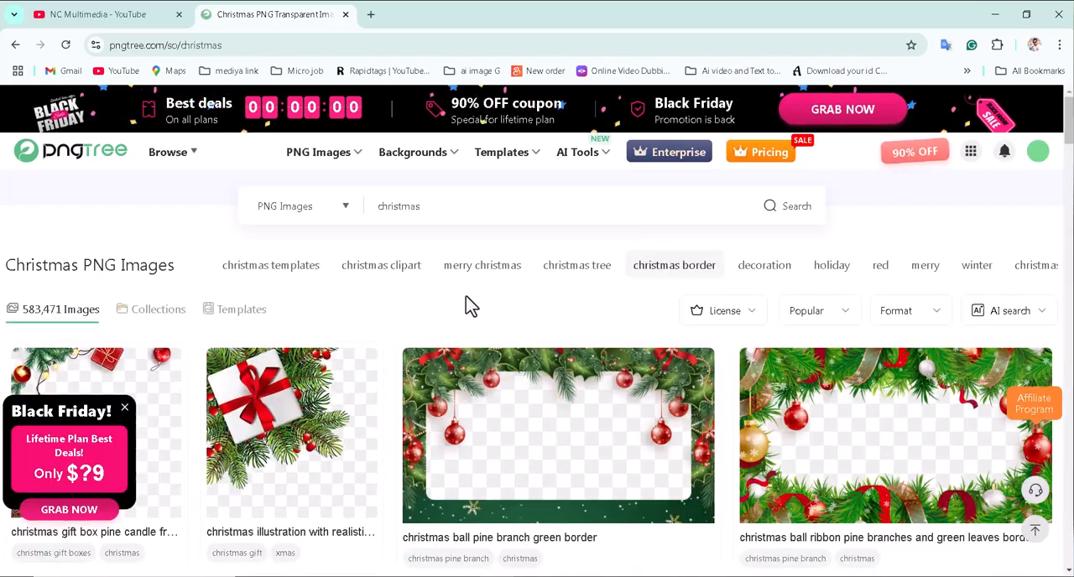
pyautogui.scroll(-10, 397, 381)
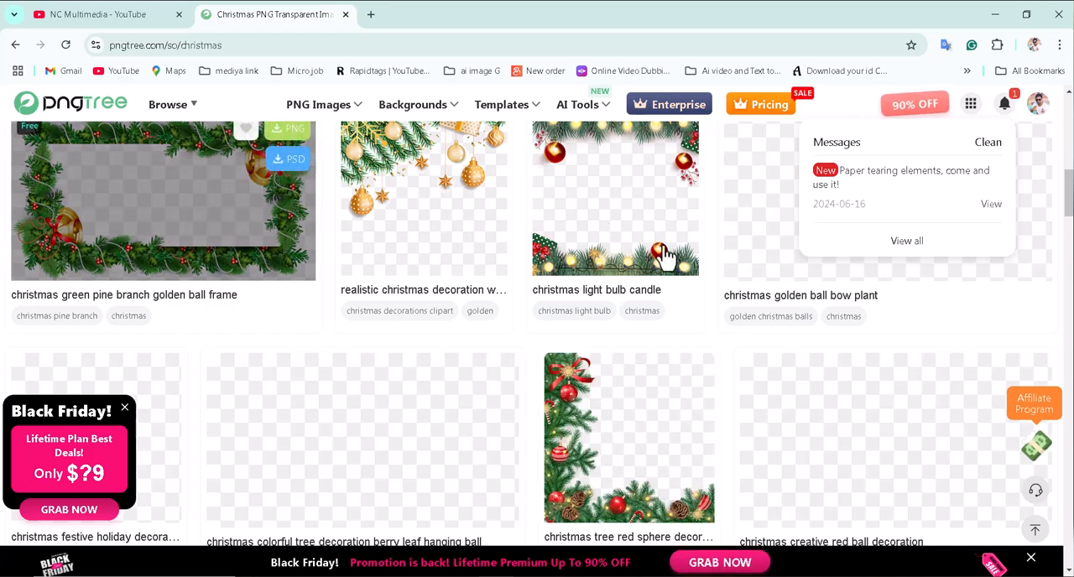
pyautogui.scroll(-4, 606, 237)
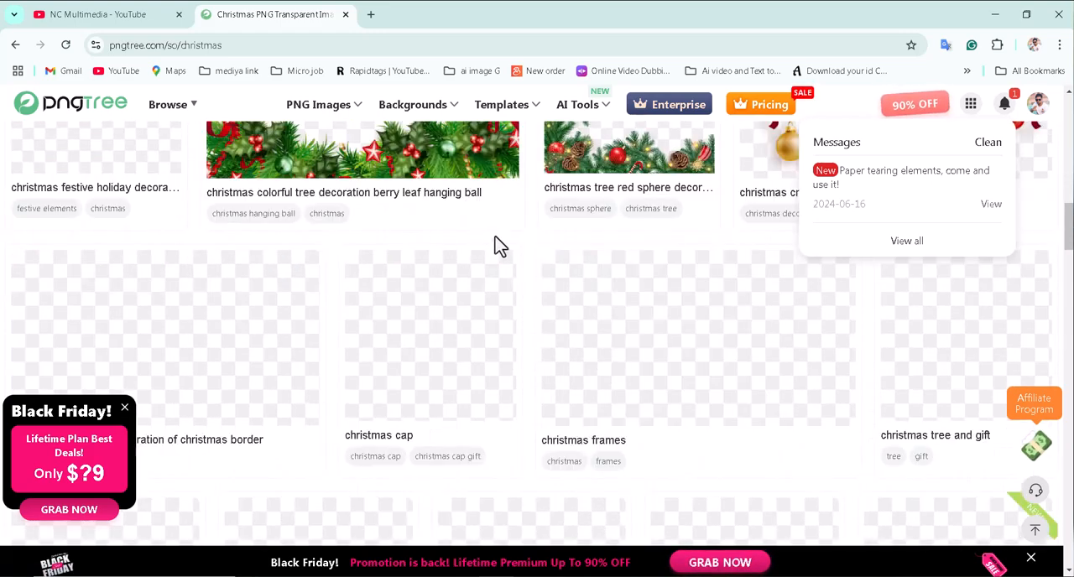
pyautogui.scroll(3, 510, 240)
pyautogui.scroll(-4, 615, 277)
pyautogui.scroll(-2, 615, 277)
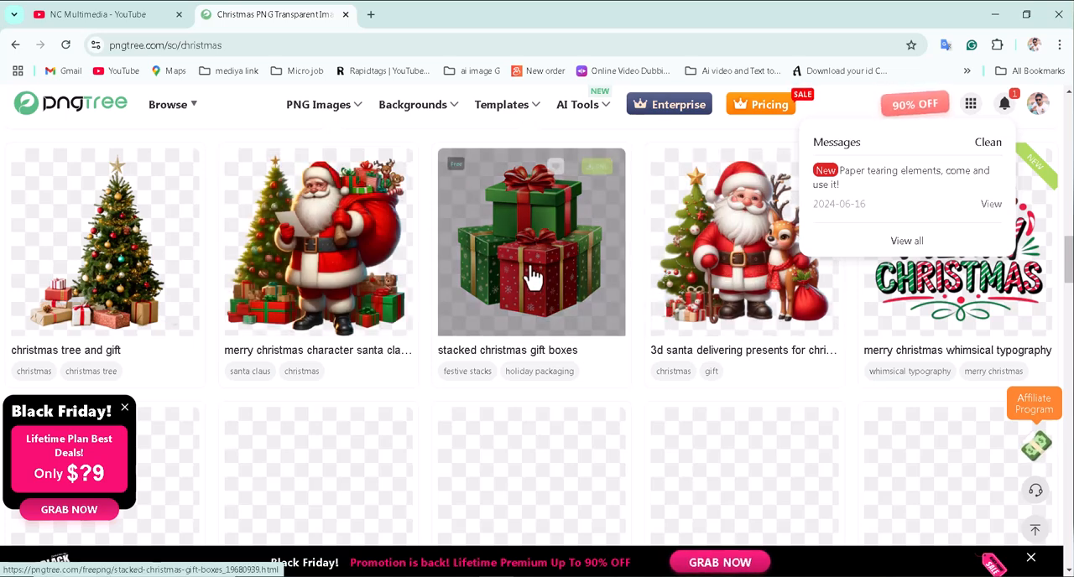
pyautogui.scroll(-2, 195, 306)
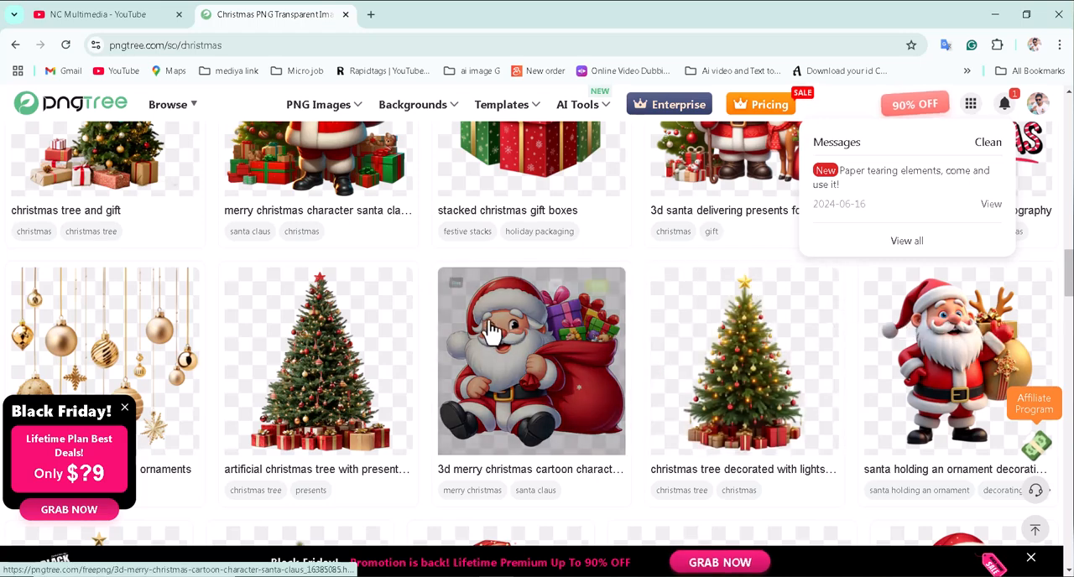
pyautogui.scroll(2, 547, 320)
pyautogui.scroll(2, 546, 320)
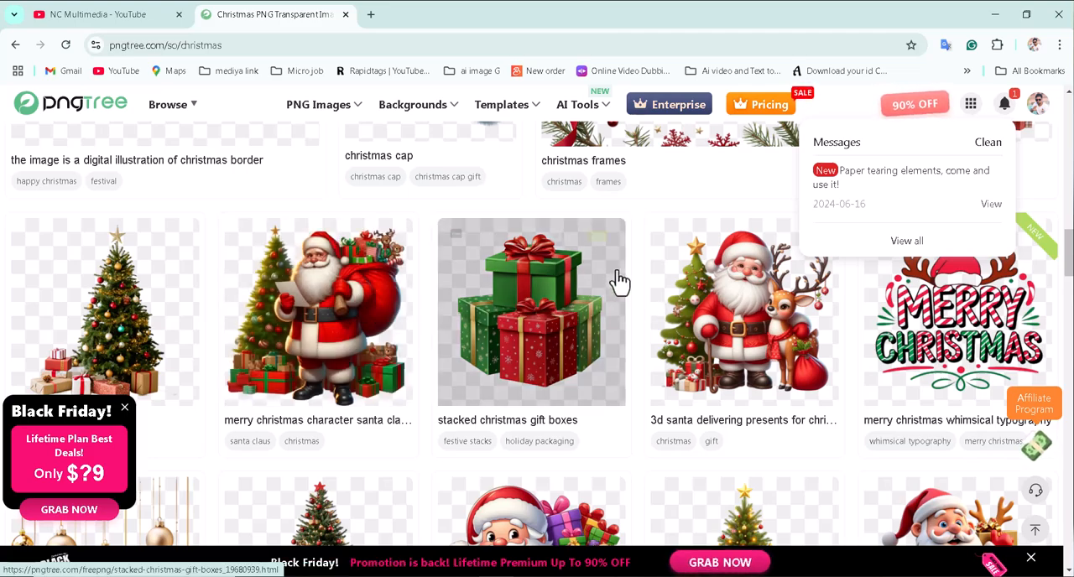
pyautogui.scroll(2, 619, 284)
pyautogui.scroll(-8, 659, 311)
pyautogui.scroll(-4, 624, 304)
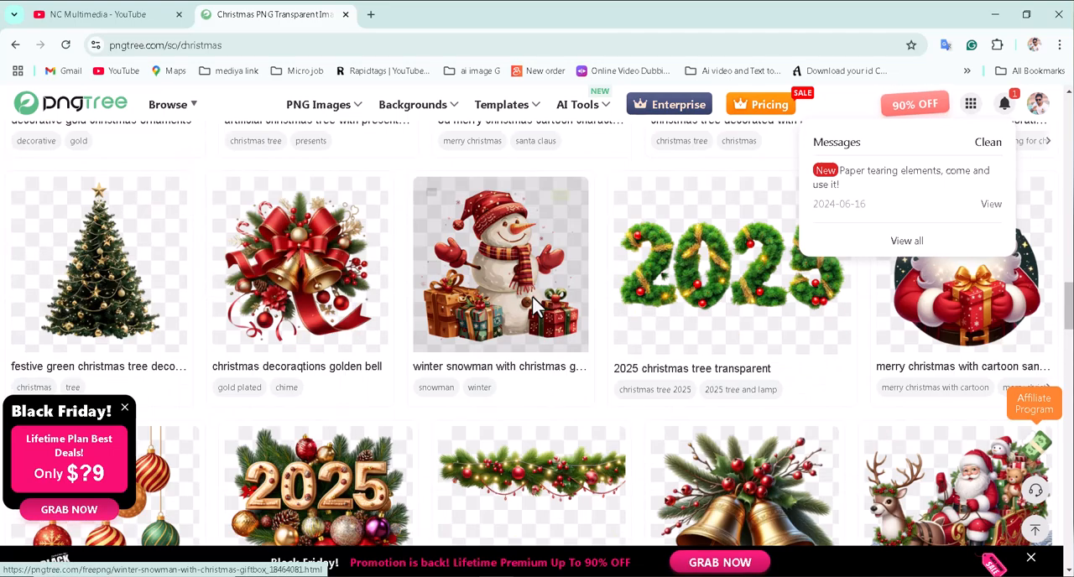
pyautogui.scroll(-2, 784, 353)
pyautogui.scroll(-3, 784, 352)
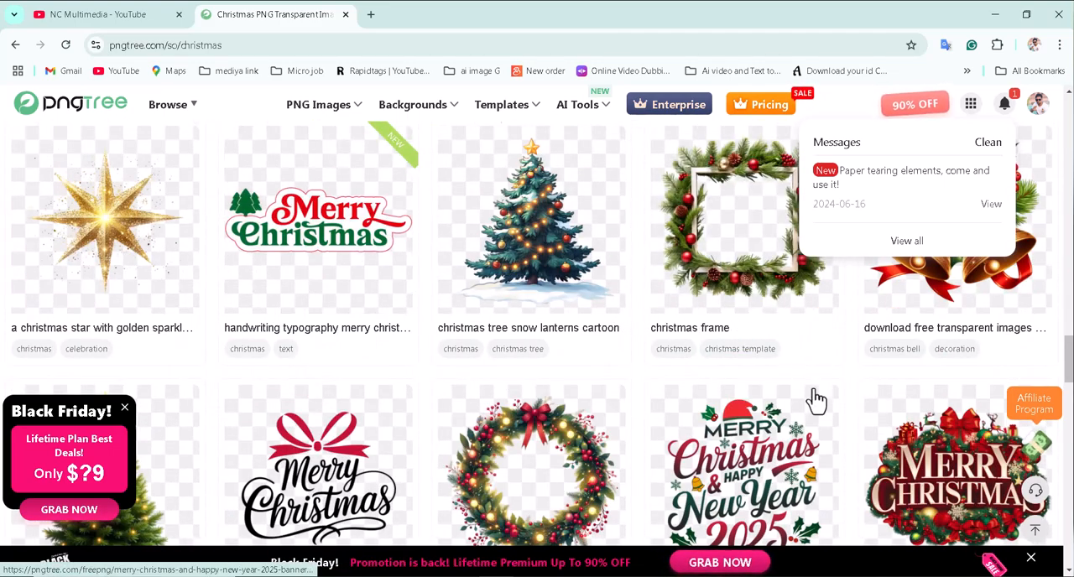
pyautogui.scroll(3, 503, 344)
pyautogui.scroll(3, 856, 336)
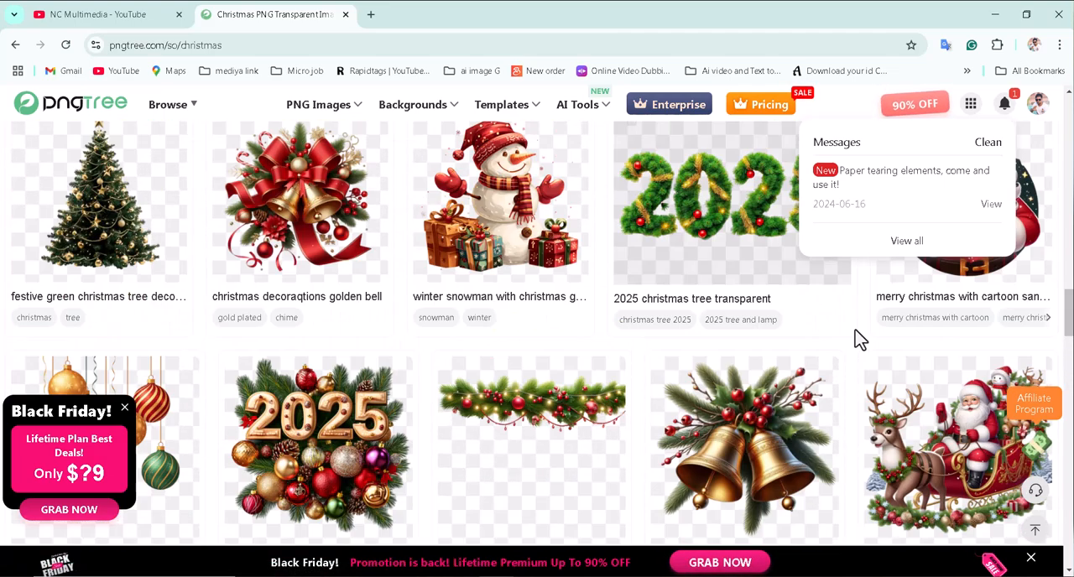
pyautogui.scroll(5, 712, 338)
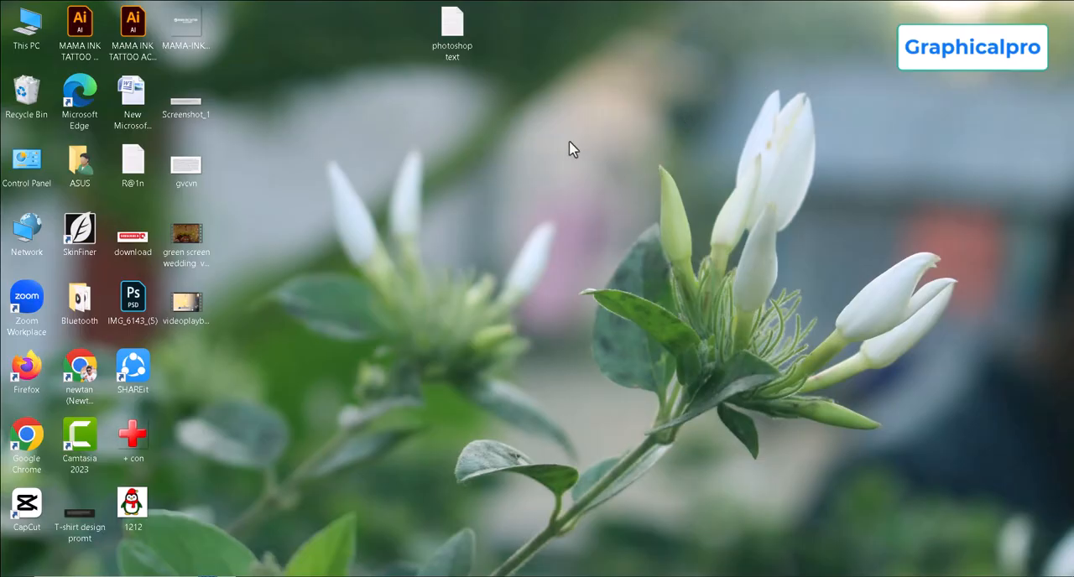
pyautogui.rightClick(569, 149)
pyautogui.click(618, 191)
pyautogui.rightClick(587, 159)
pyautogui.click(627, 202)
pyautogui.rightClick(637, 206)
pyautogui.click(682, 242)
pyautogui.rightClick(591, 166)
pyautogui.click(621, 209)
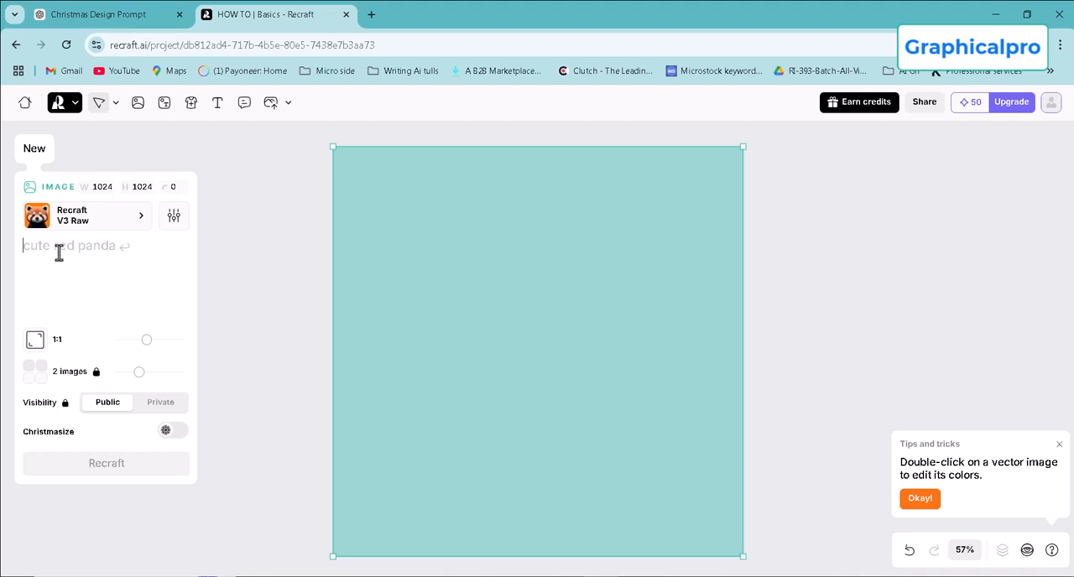
# Insert the copied prompt for a cozy holiday scene with a Christmas tree, golden '2025' and gift boxes, and generate two 1:1 images.
pyautogui.write('"Illustrate a cozy holiday scene with a pine Christmas tree at the center, richly decorated with gold and red baubles, a star on top, and glowing lights. Add the year \'2025\' in bold, golden numbers in front of the tree, surrounded by an assortment of colorful gift boxes tied with golden bows. Enhance the composition with snowflakes, sparkles, and festive decorations floating around."')
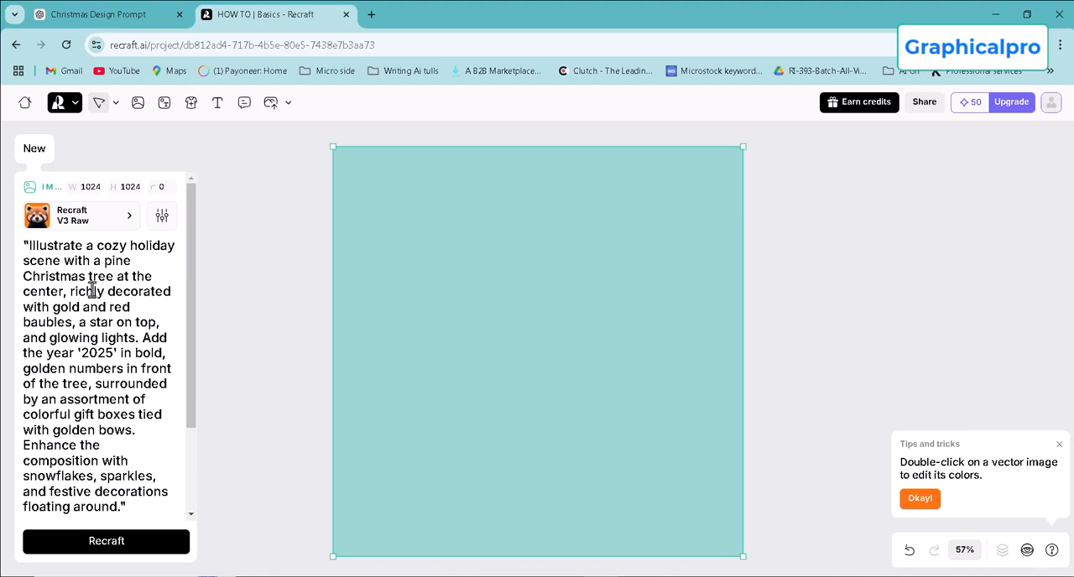
pyautogui.scroll(-2, 107, 261)
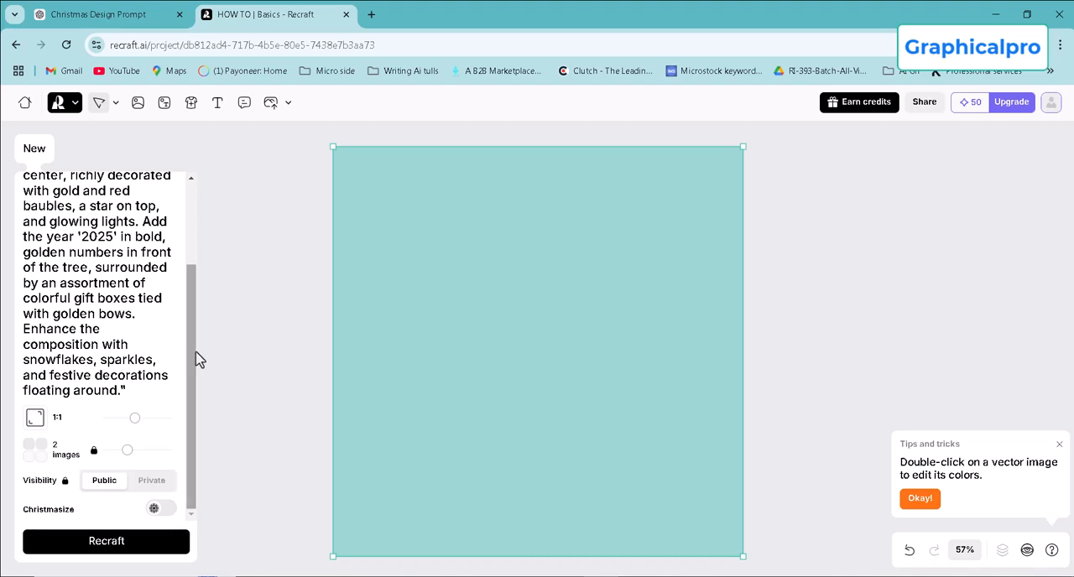
pyautogui.scroll(-5, 503, 385)
pyautogui.scroll(6, 553, 349)
pyautogui.scroll(-4, 545, 353)
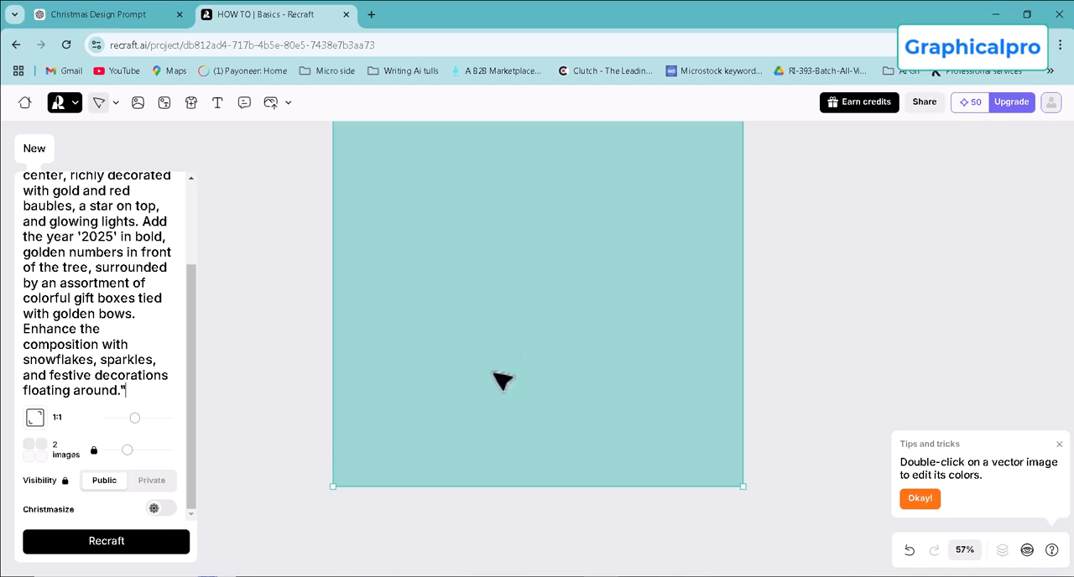
pyautogui.click(117, 545)
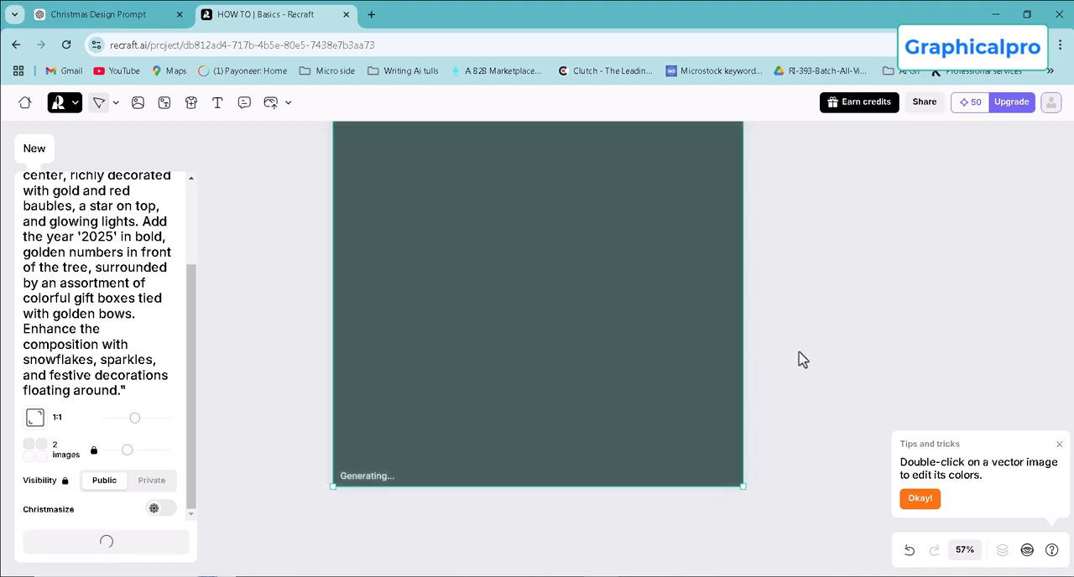
# Examine the generated Christmas tree image and preview the alternative version with the blue background.
pyautogui.scroll(2, 854, 381)
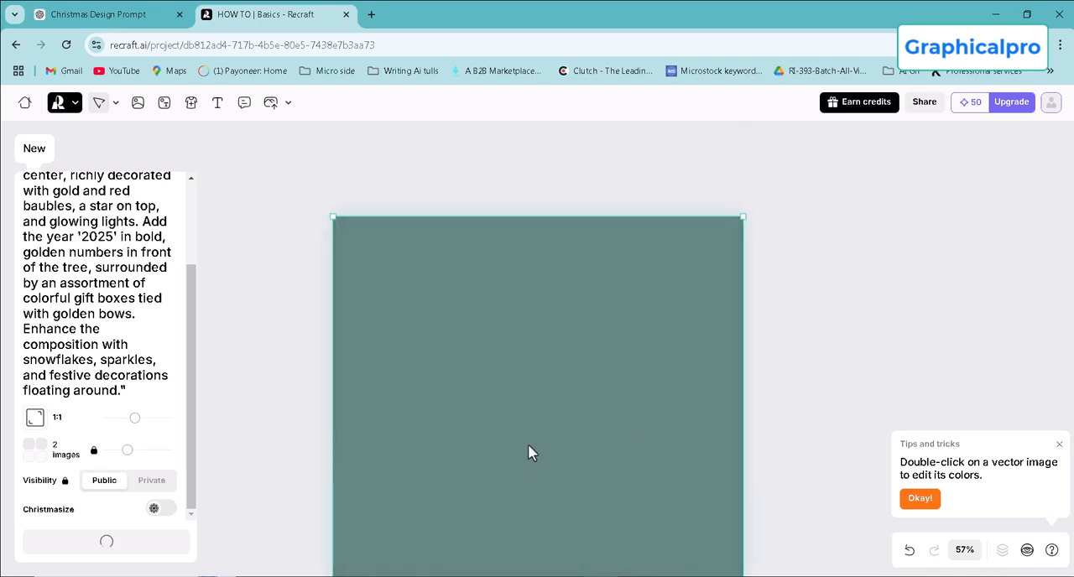
pyautogui.scroll(-2, 527, 445)
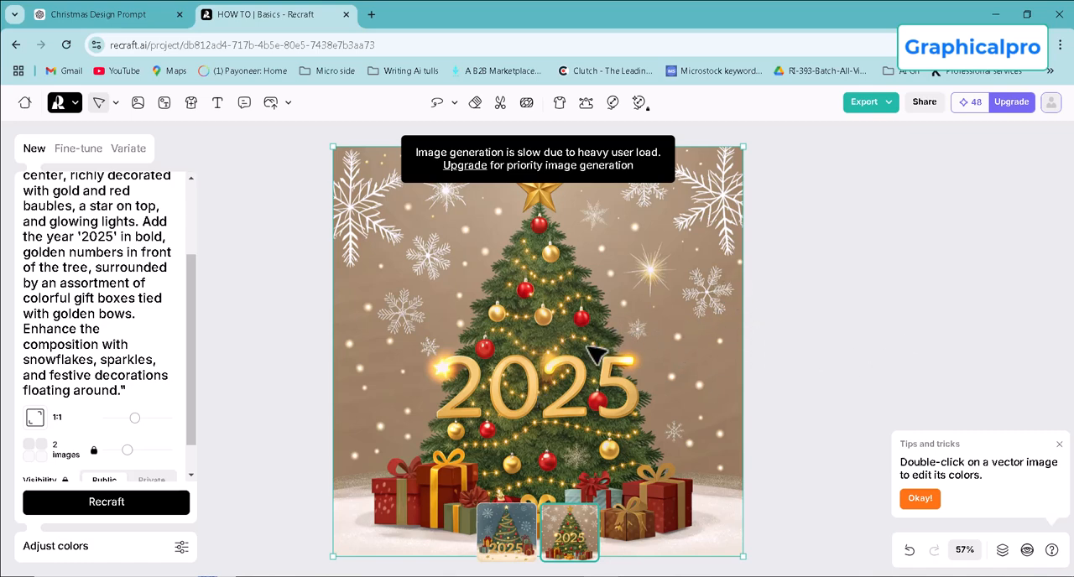
pyautogui.scroll(-1, 588, 358)
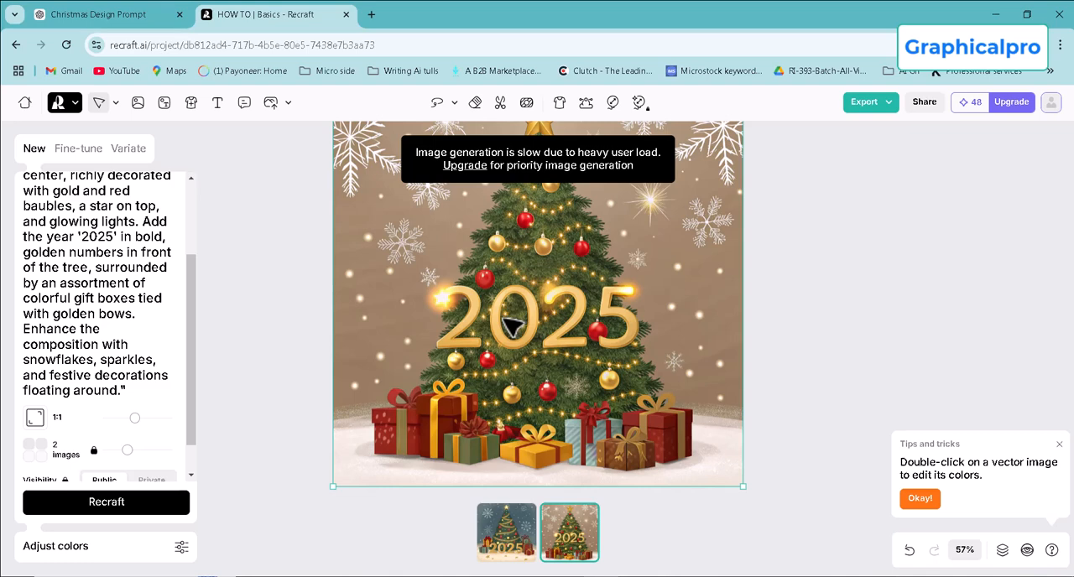
pyautogui.click(515, 554)
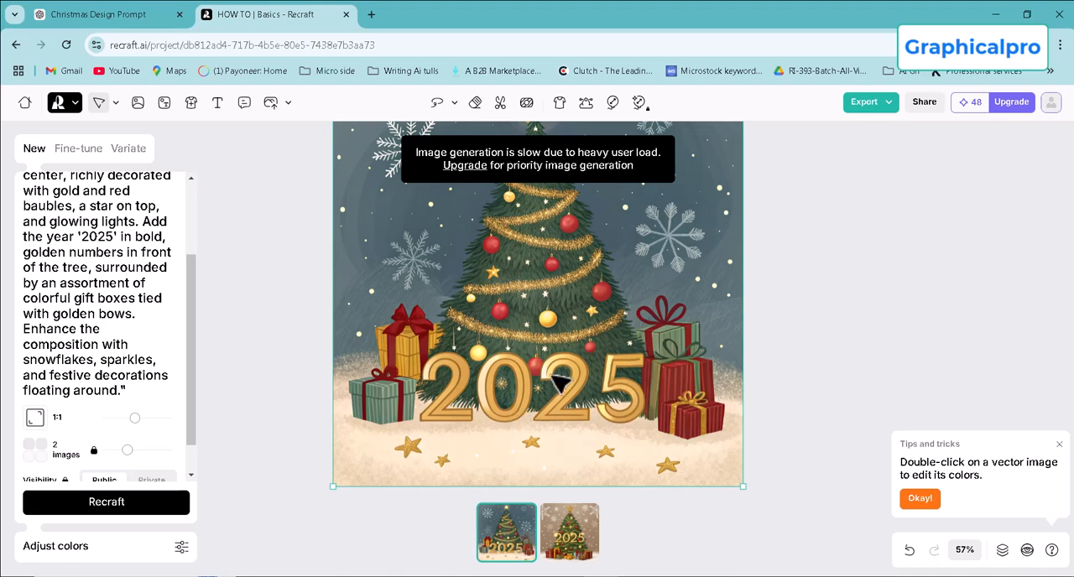
pyautogui.scroll(1, 611, 376)
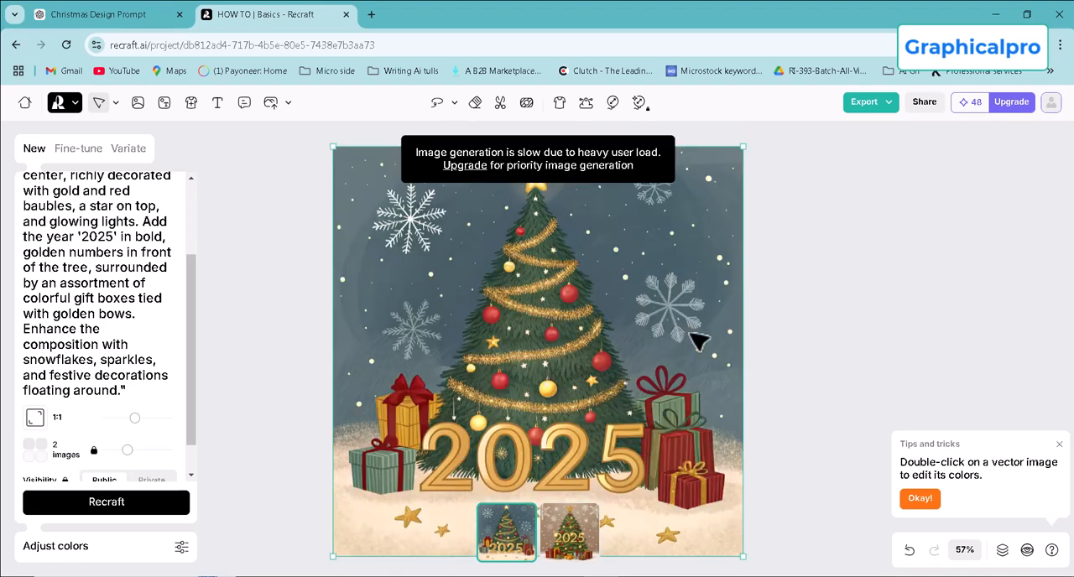
pyautogui.scroll(-1, 696, 344)
# Switch to the brown-background Christmas tree version and export it as a JPG at 1024 × 1024.
pyautogui.click(560, 545)
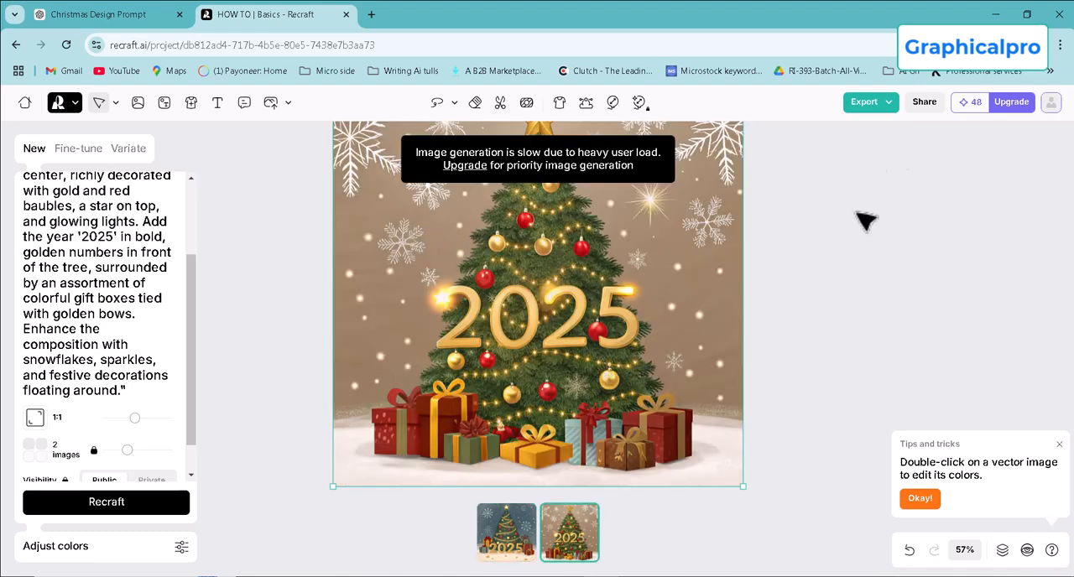
pyautogui.scroll(1, 637, 278)
pyautogui.scroll(-1, 639, 278)
pyautogui.click(880, 105)
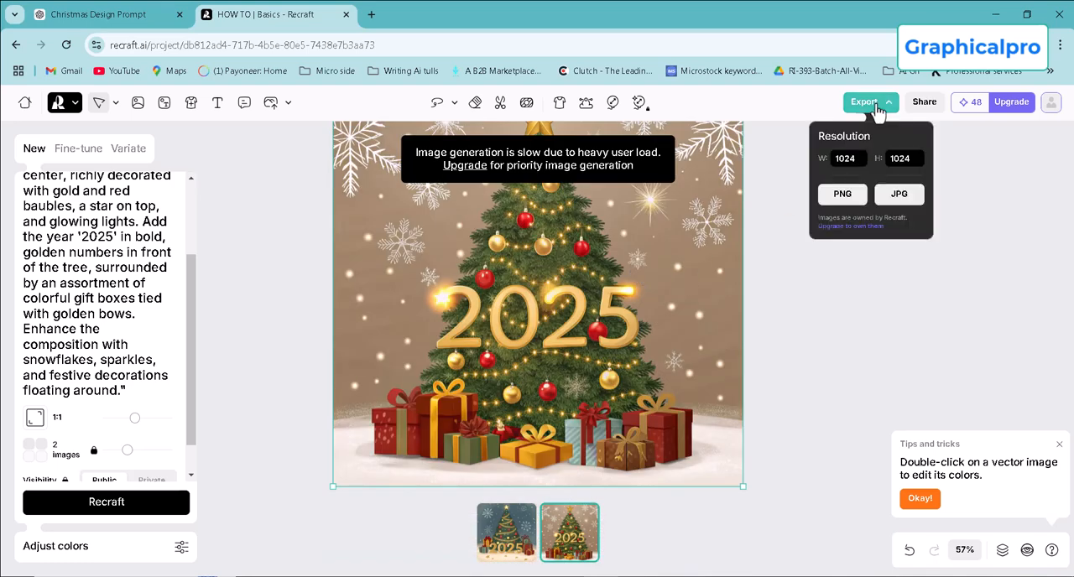
pyautogui.click(900, 195)
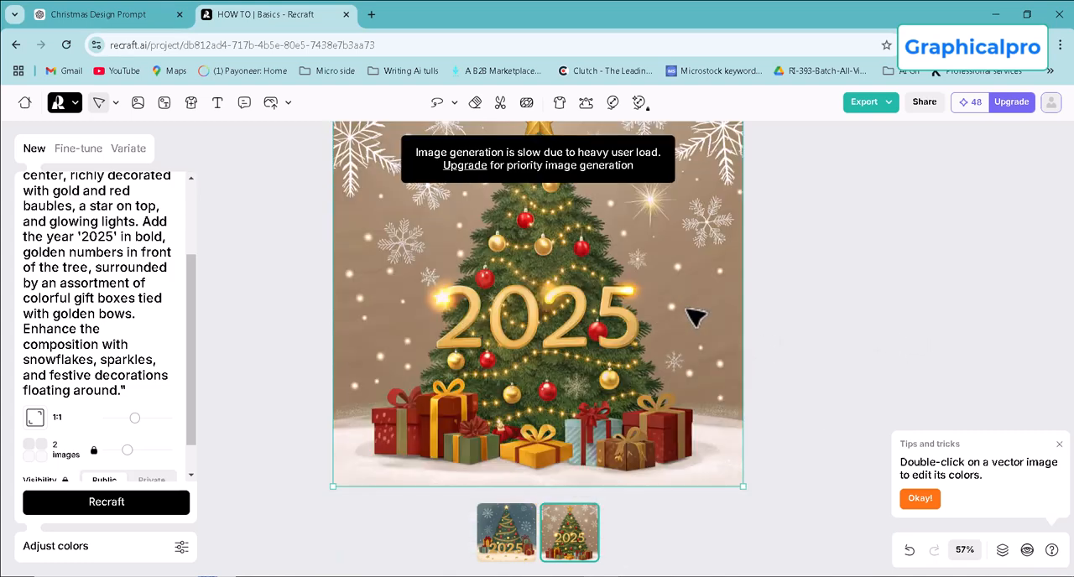
pyautogui.scroll(-2, 700, 317)
pyautogui.scroll(3, 700, 317)
pyautogui.scroll(-3, 731, 253)
pyautogui.scroll(3, 730, 253)
# Open the Photoroom background remover at photoroom.com/tools/background-remover in a new browser tab.
pyautogui.click(370, 18)
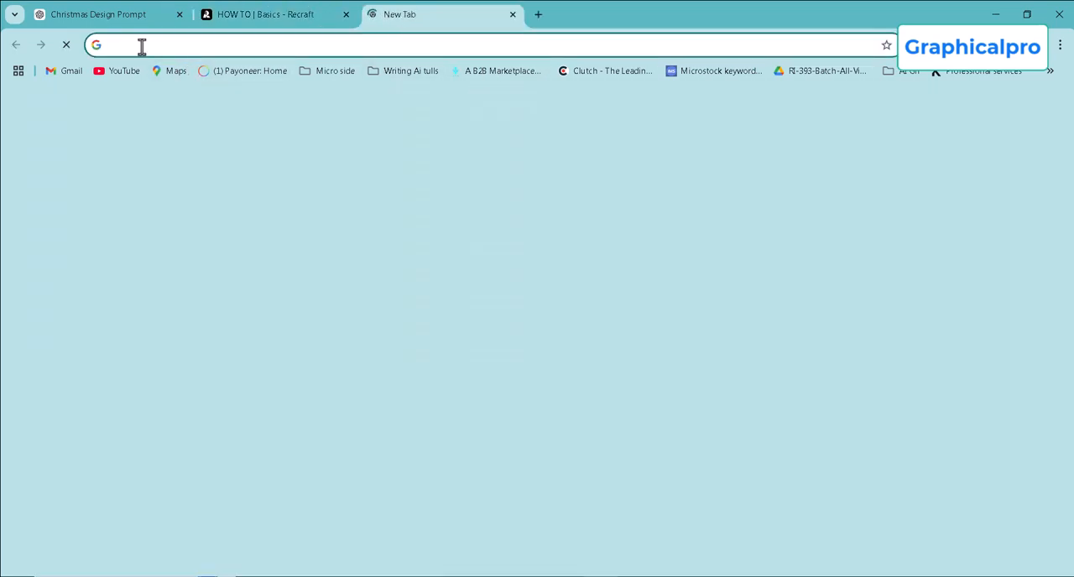
pyautogui.click(141, 46)
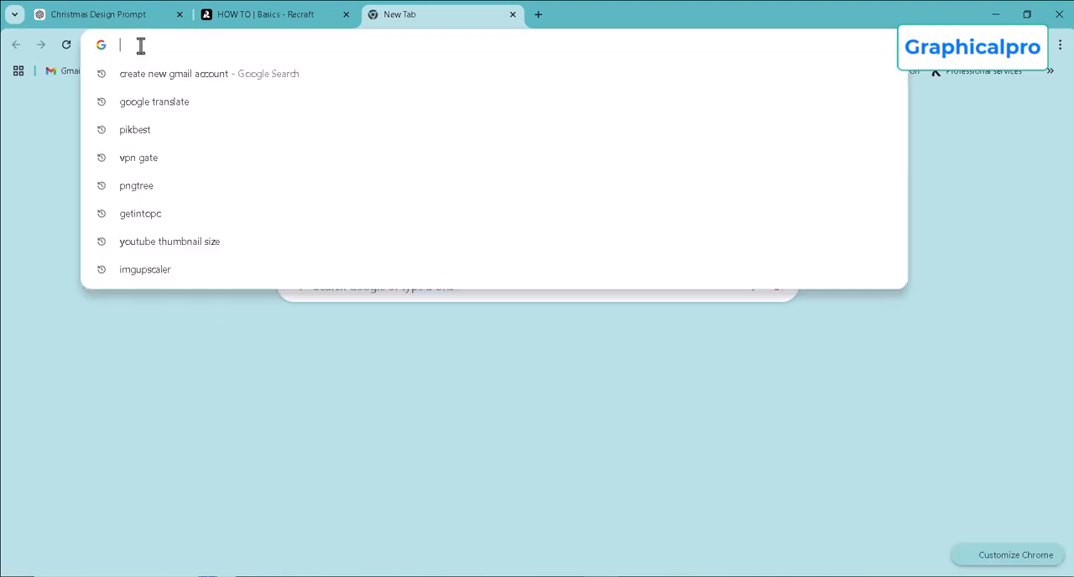
pyautogui.write('p')
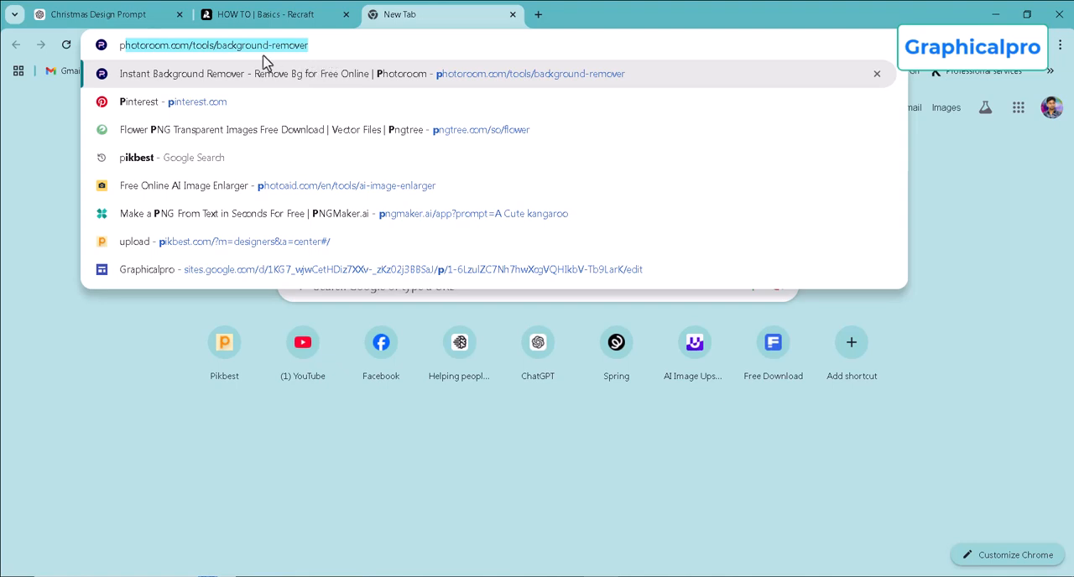
pyautogui.press('Return')
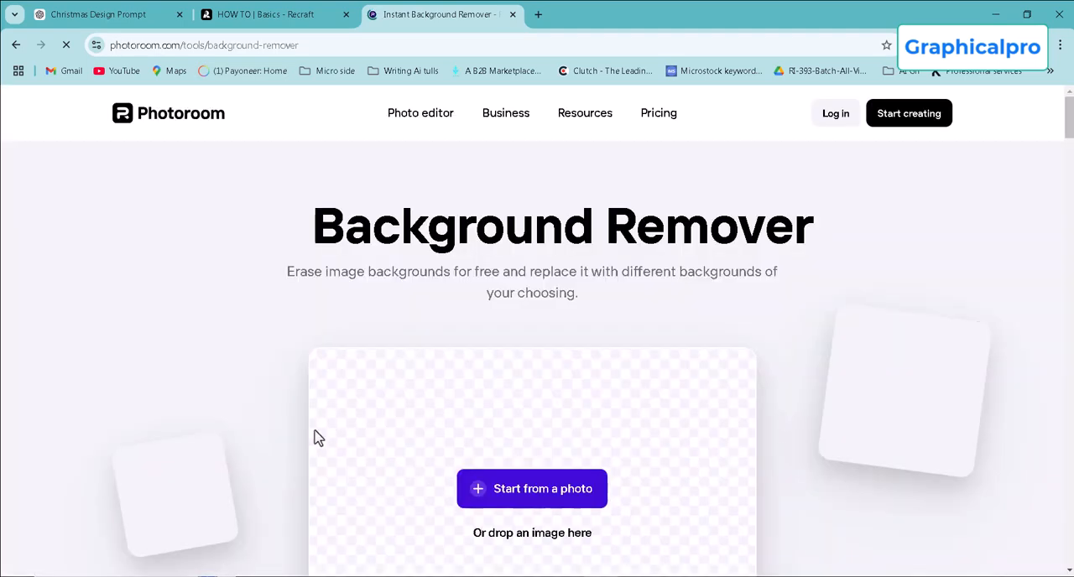
# Upload the recently downloaded file -illustrate-a-cozy-holiday-scene-with-a-pine-chris.jpg to the background remover.
pyautogui.scroll(-2, 753, 315)
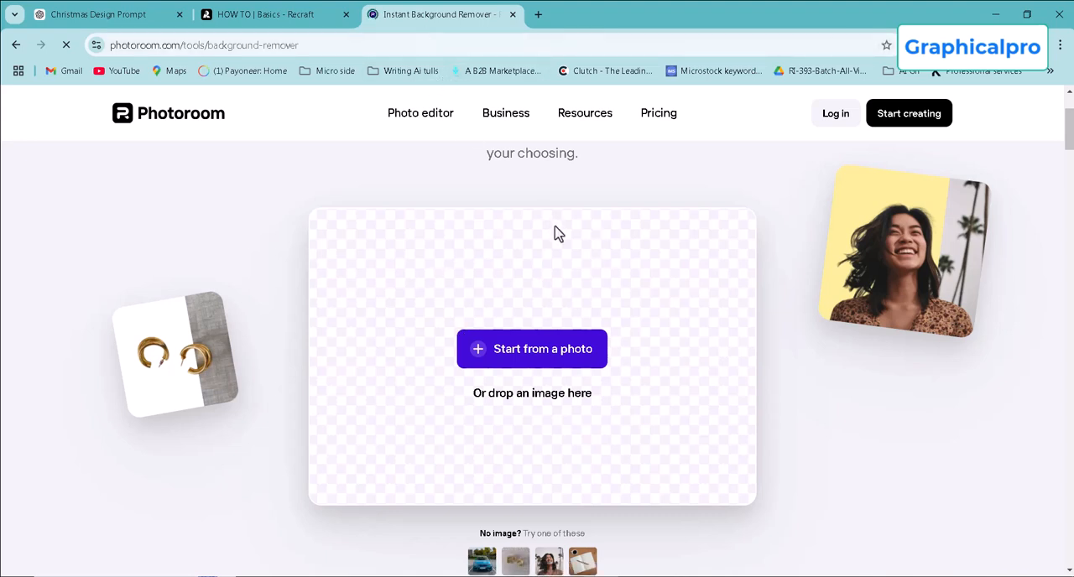
pyautogui.scroll(-1, 601, 238)
pyautogui.scroll(2, 931, 118)
pyautogui.scroll(-2, 912, 167)
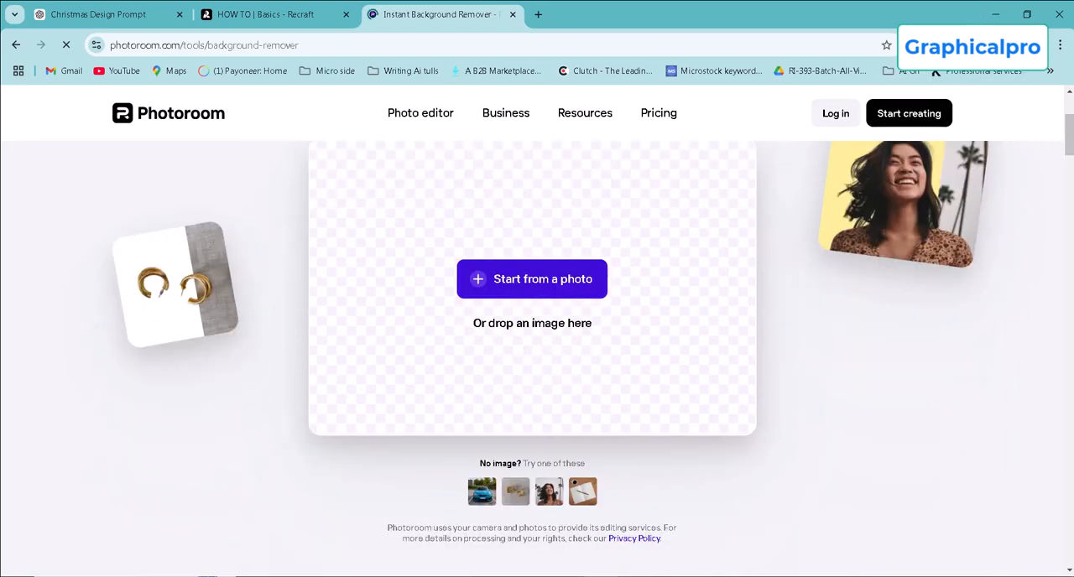
pyautogui.click(1009, 46)
pyautogui.moveTo(916, 119); pyautogui.dragTo(531, 264)
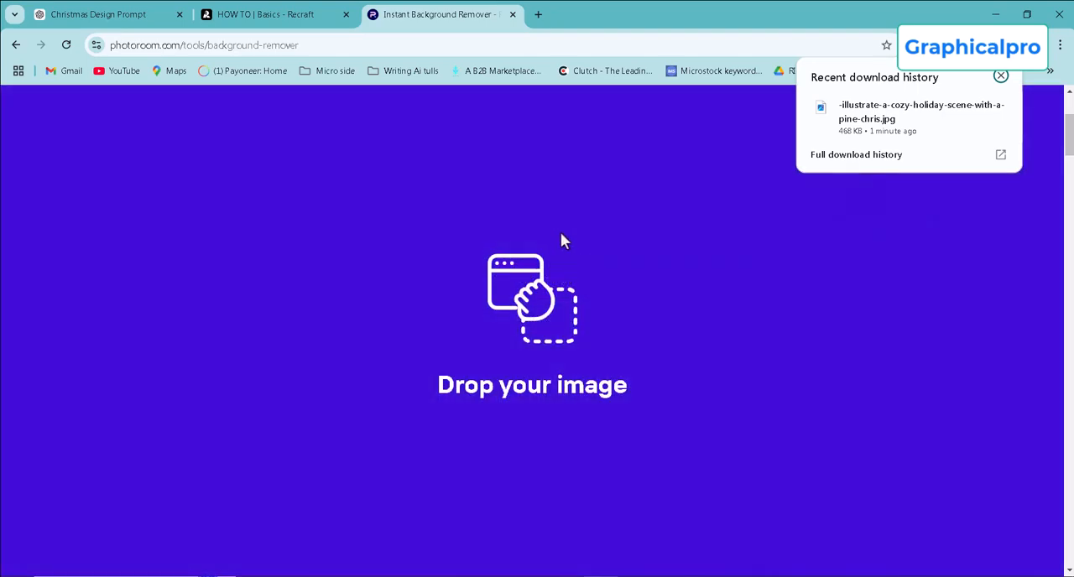
pyautogui.moveTo(584, 114); pyautogui.dragTo(592, 126)
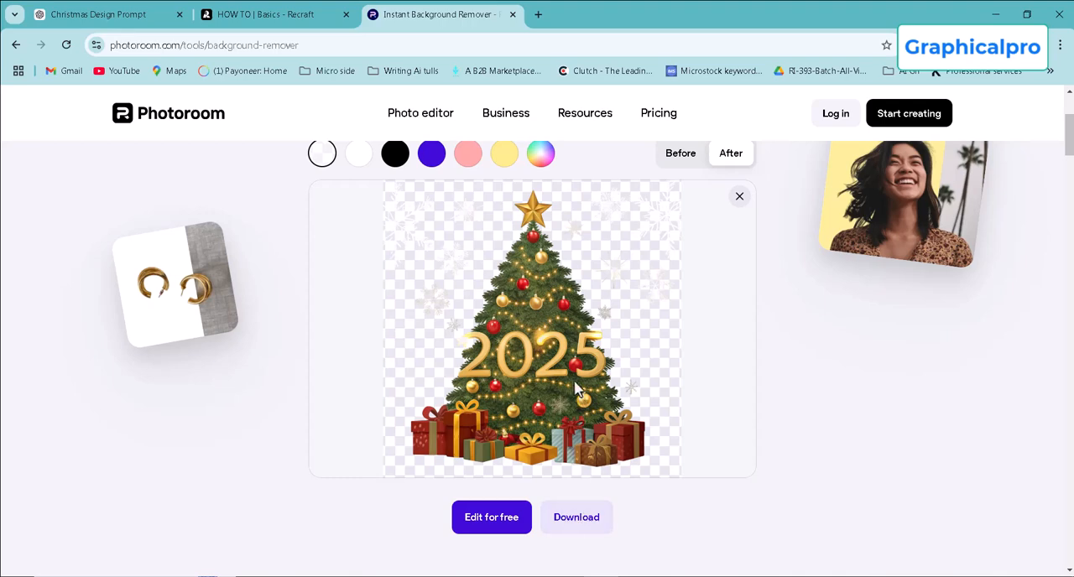
# Download the Christmas tree image with its background removed in standard resolution.
pyautogui.scroll(-1, 568, 377)
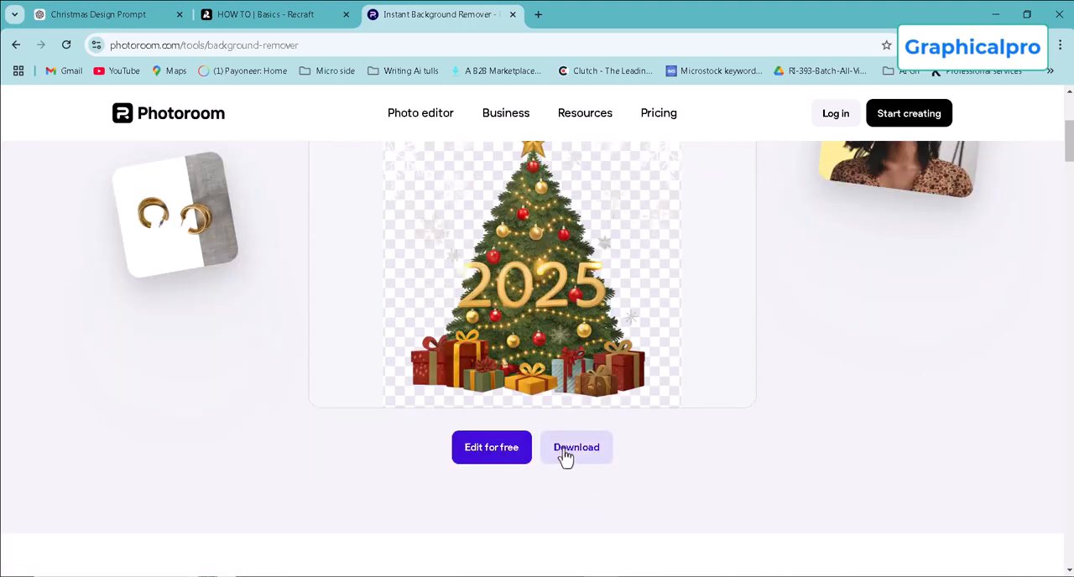
pyautogui.click(606, 461)
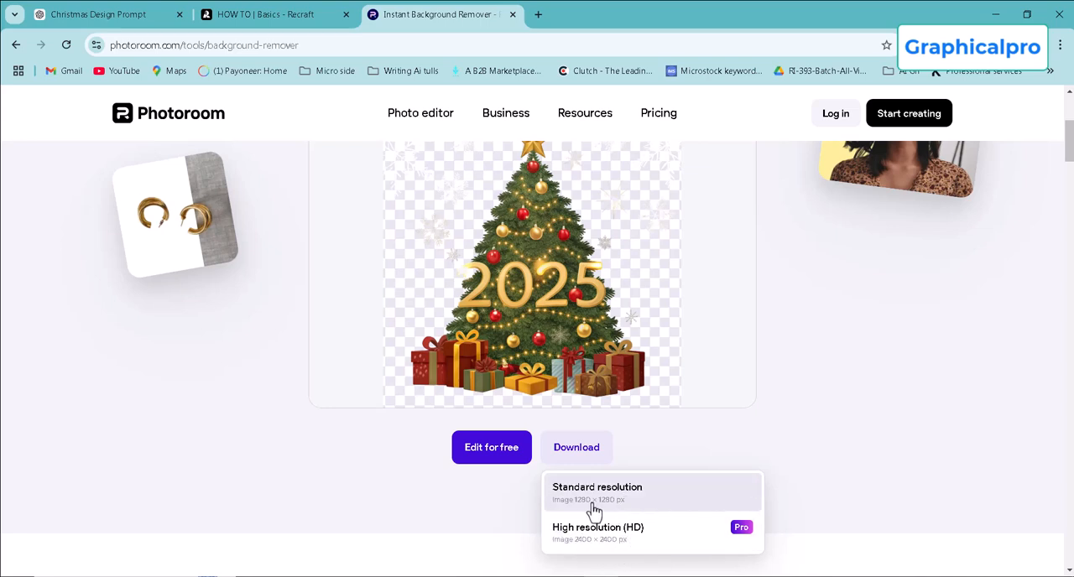
pyautogui.click(660, 501)
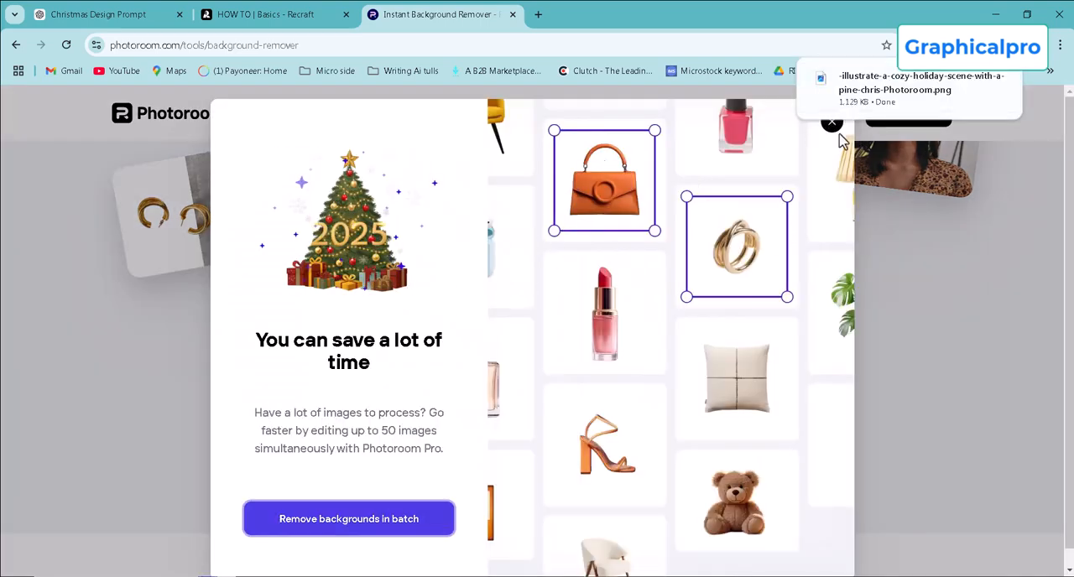
# Dismiss the batch background-removal offer and check the recent download history for the background-free PNG.
pyautogui.click(961, 269)
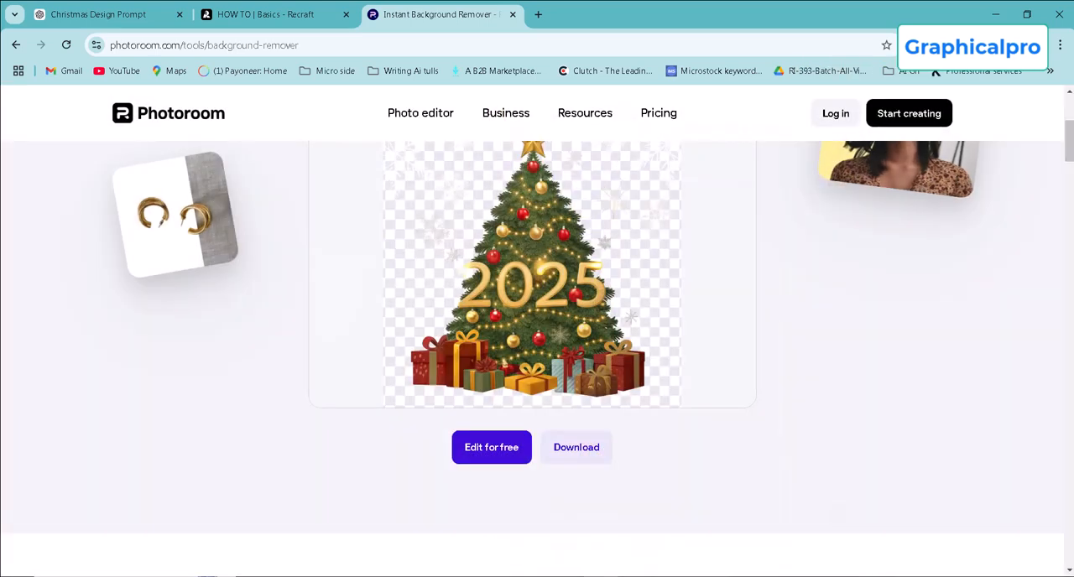
pyautogui.click(1010, 46)
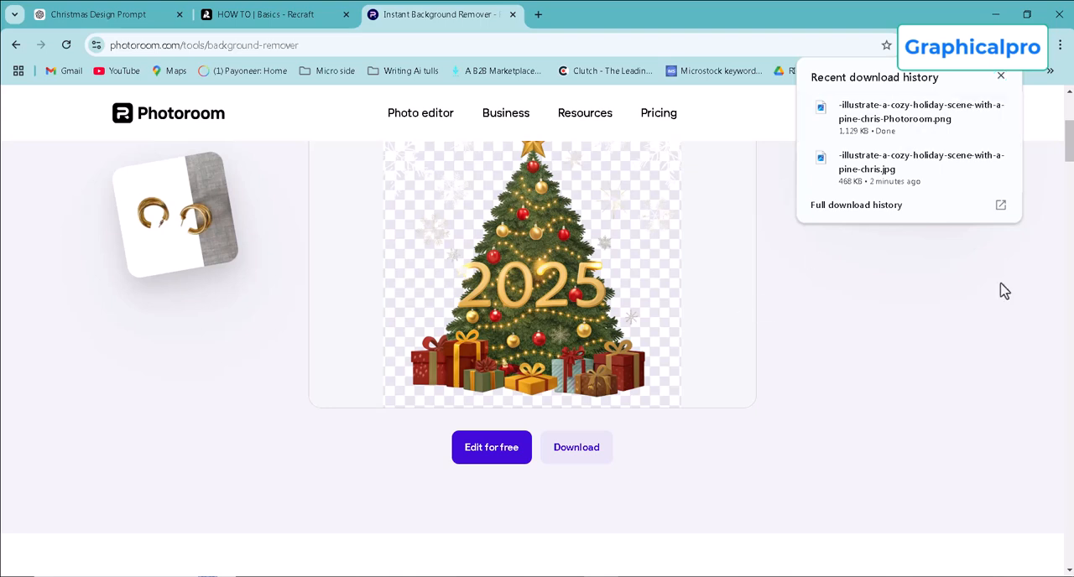
pyautogui.scroll(2, 839, 302)
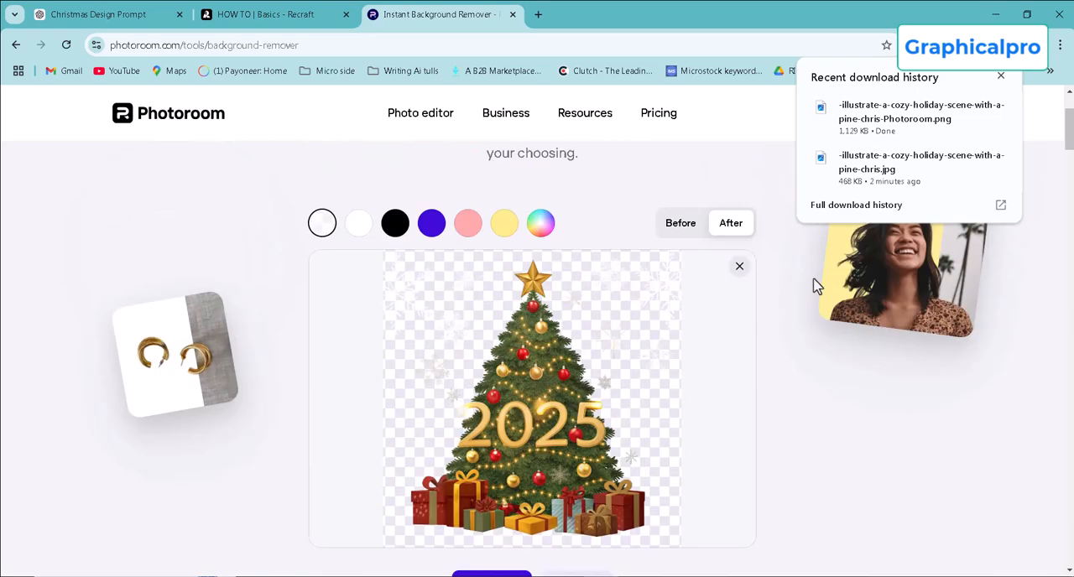
pyautogui.scroll(-3, 818, 289)
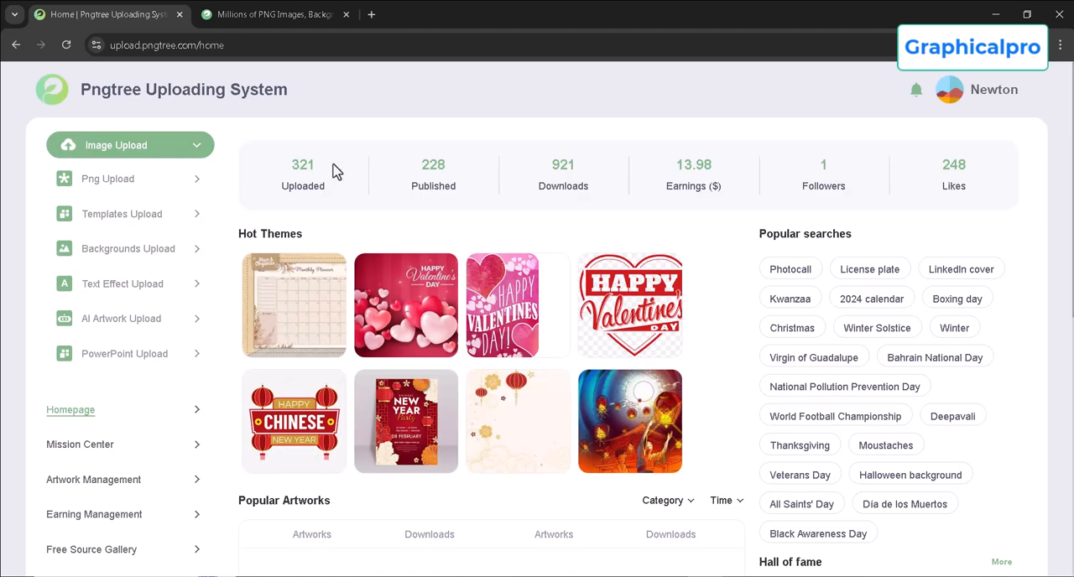
# Switch to the Pngtree Uploading System, open the AI artwork upload page and read its thumbnail size, color mode and resolution requirements.
pyautogui.scroll(-3, 411, 315)
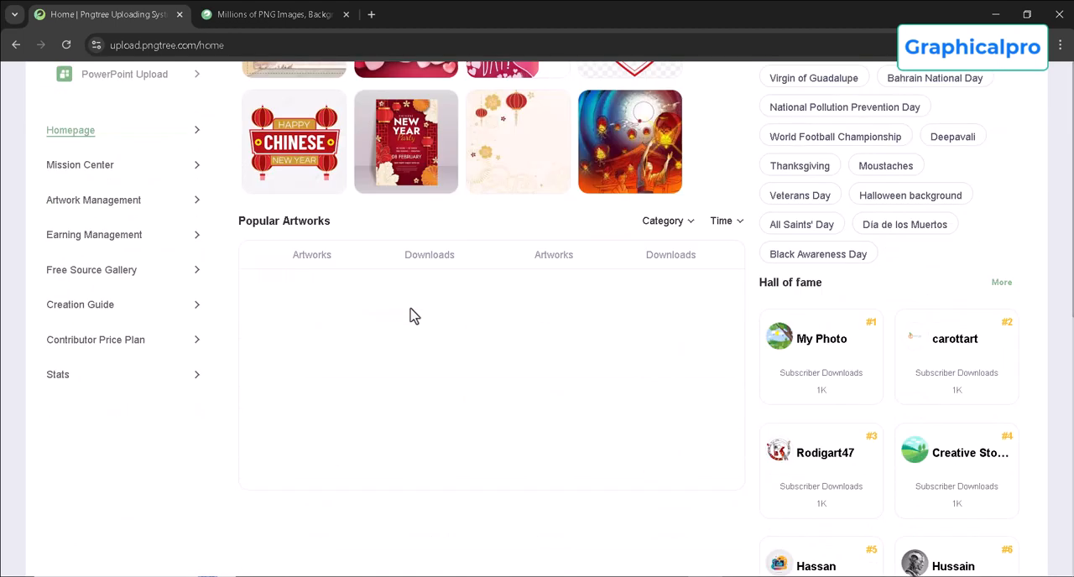
pyautogui.scroll(2, 411, 315)
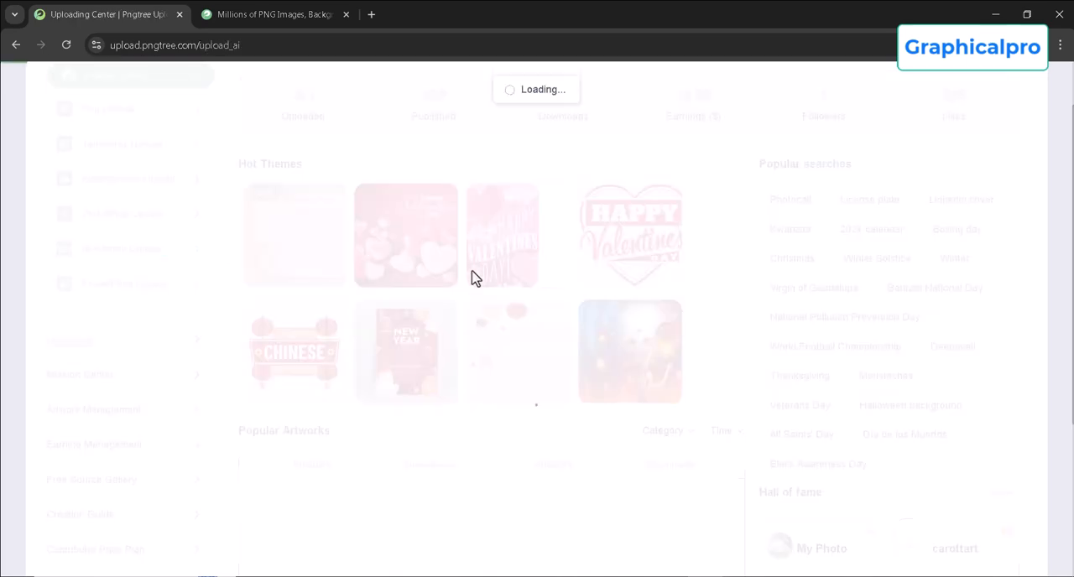
pyautogui.scroll(-2, 831, 280)
pyautogui.scroll(1, 741, 268)
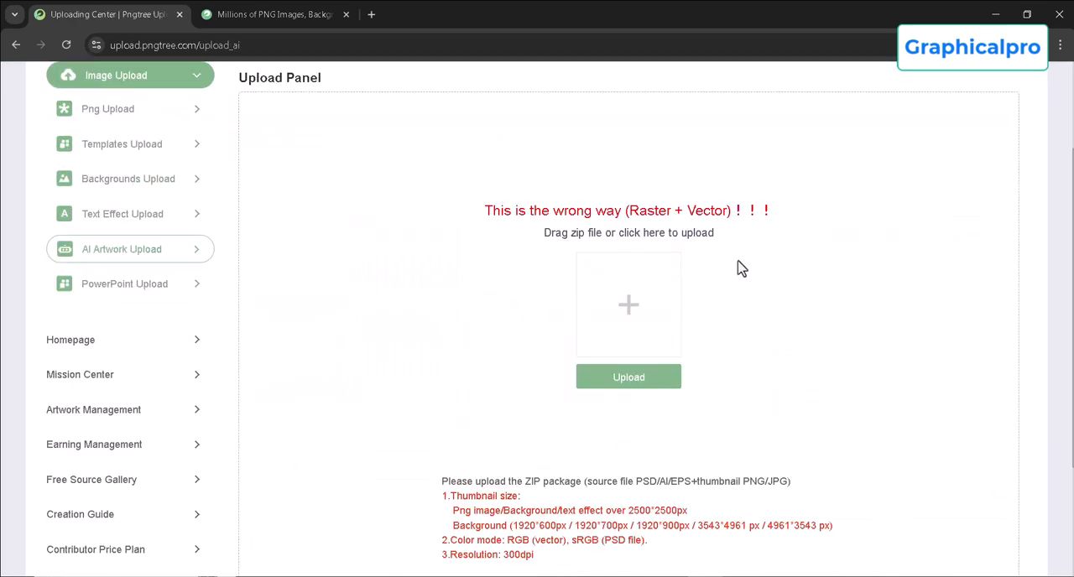
pyautogui.scroll(-3, 523, 347)
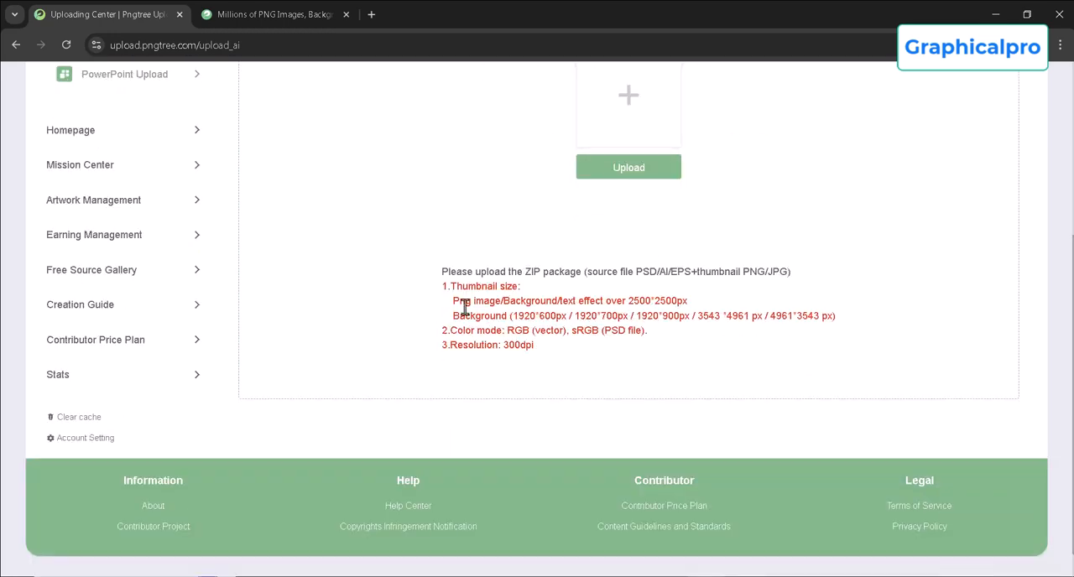
pyautogui.moveTo(627, 300); pyautogui.dragTo(647, 300)
pyautogui.click(705, 304)
pyautogui.doubleClick(630, 300)
pyautogui.click(717, 304)
pyautogui.scroll(3, 537, 293)
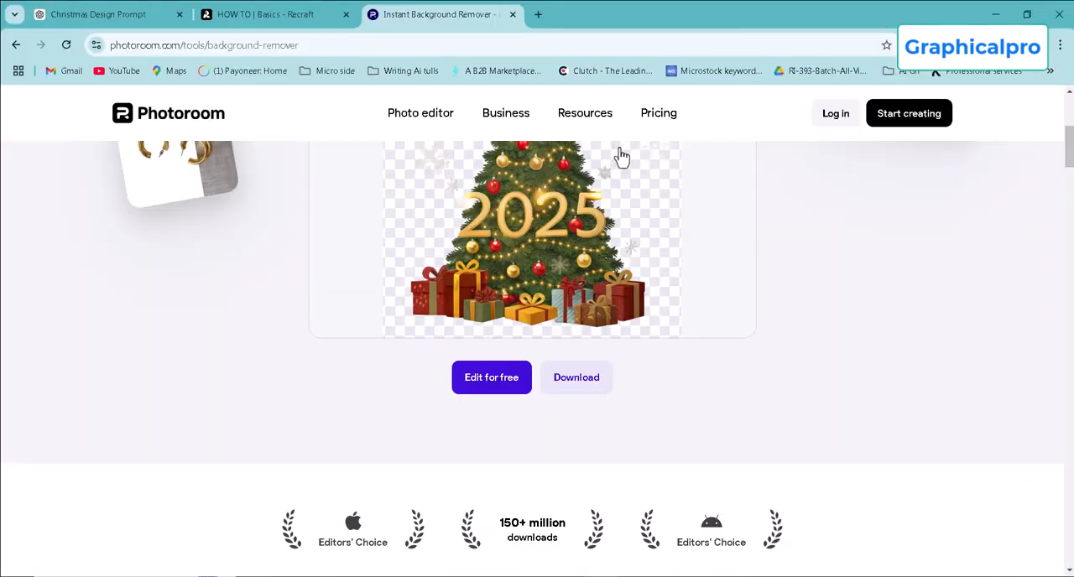
# Return to the Photoroom page and open the downloaded -illustrate-a-cozy-holiday-scene-with-a-pine-chris-Photoroom.png in Adobe Photoshop.
pyautogui.scroll(3, 772, 369)
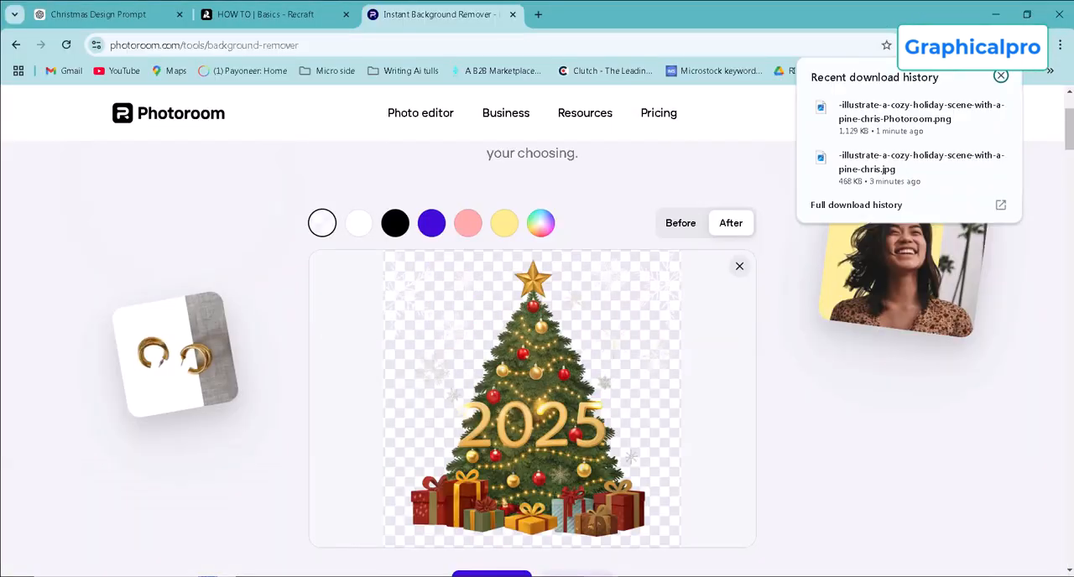
pyautogui.moveTo(843, 133); pyautogui.dragTo(597, 503)
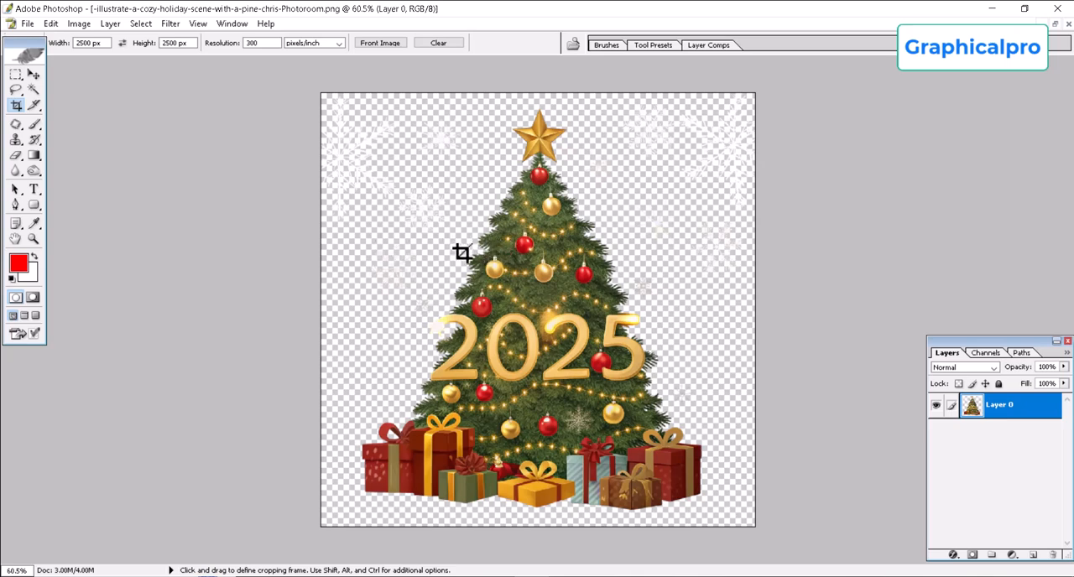
pyautogui.hotkey('ctrl', '-')
pyautogui.hotkey('ctrl', '+')
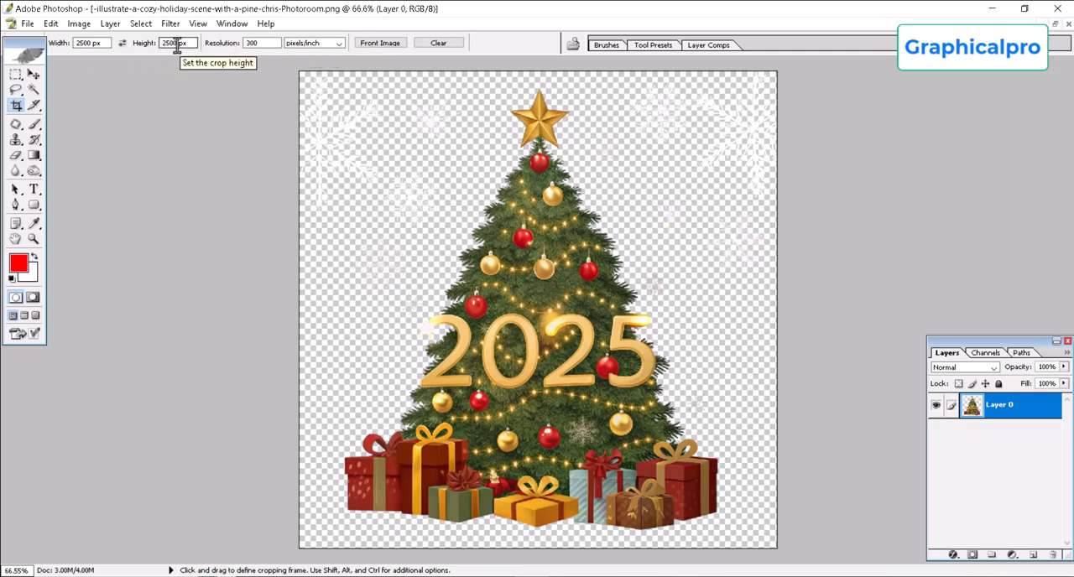
# Crop the whole Christmas tree image to 2500 × 2500 px at 300 pixels/inch.
pyautogui.click(255, 44)
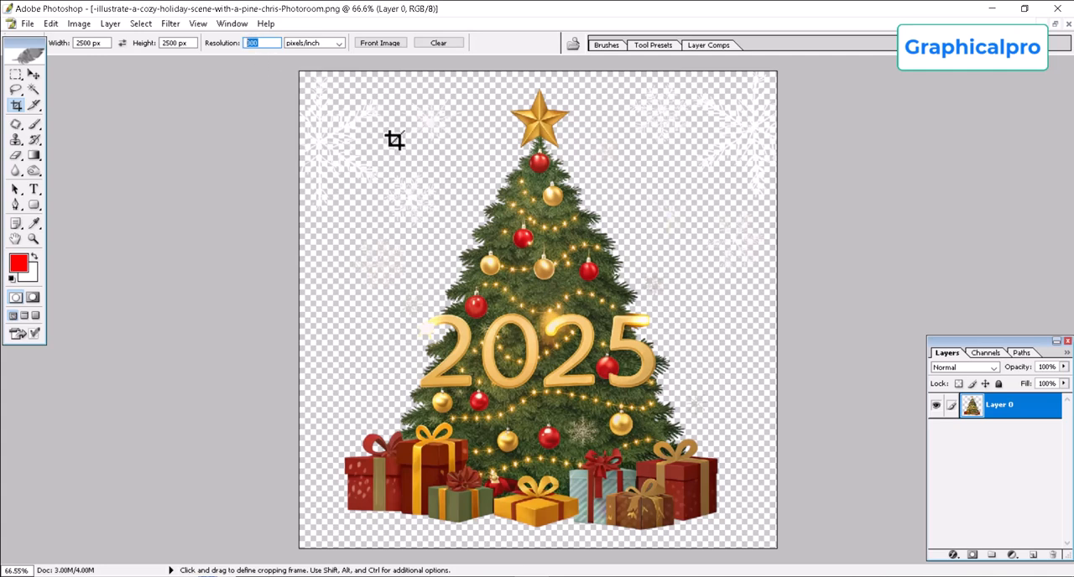
pyautogui.click(508, 226)
pyautogui.scroll(-3, 408, 156)
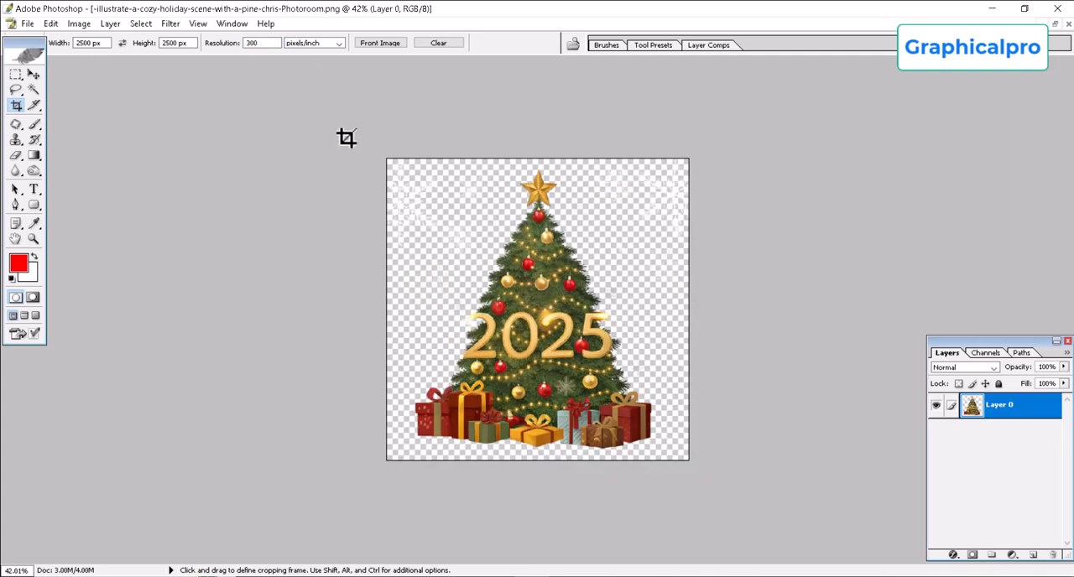
pyautogui.scroll(3, 615, 285)
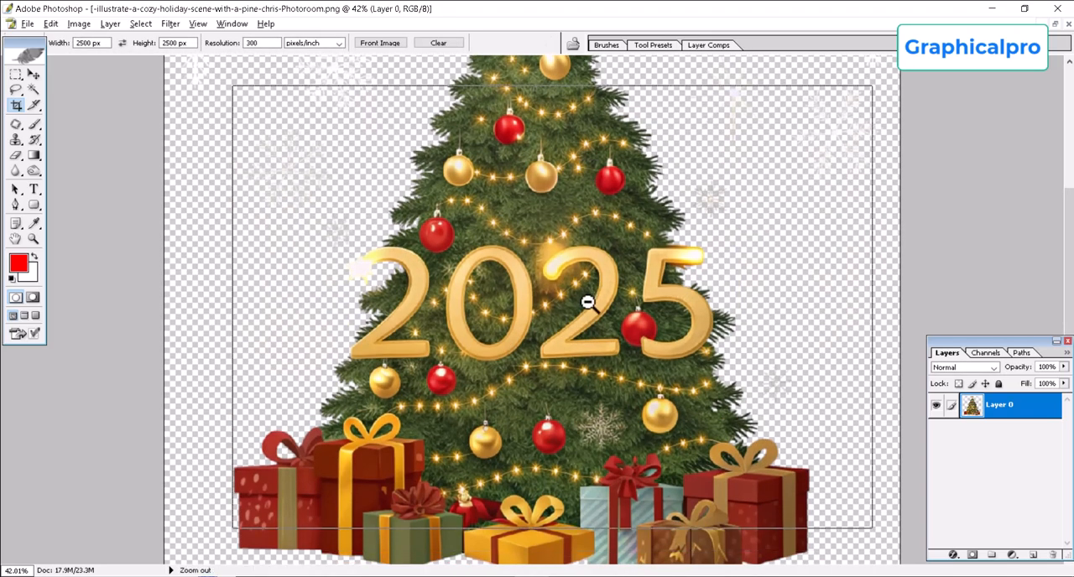
pyautogui.scroll(-2, 587, 302)
pyautogui.scroll(1, 578, 304)
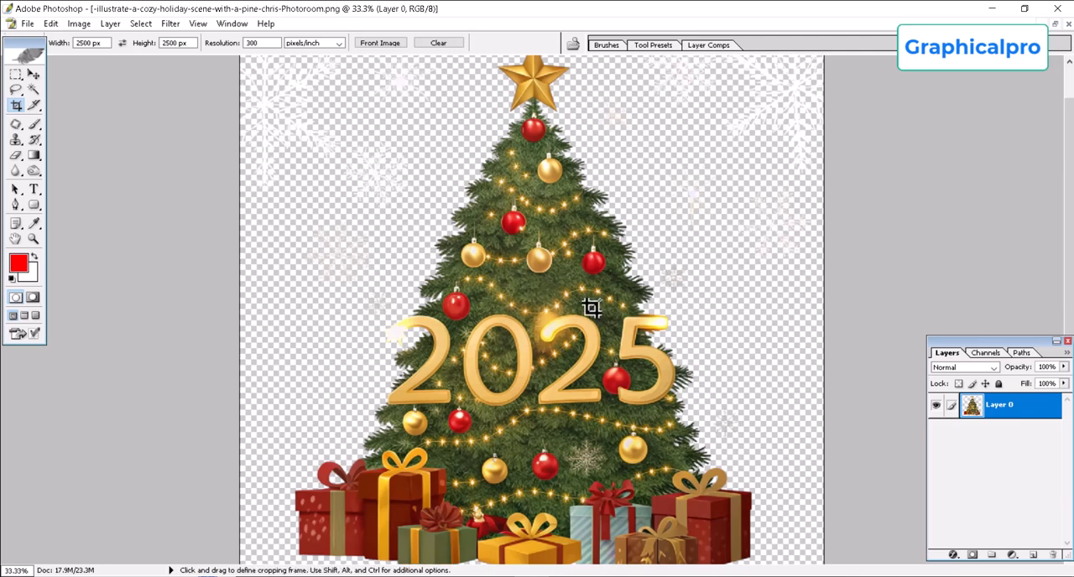
# Save the cropped Christmas tree PNG and close the document.
pyautogui.hotkey('ctrl', 's')
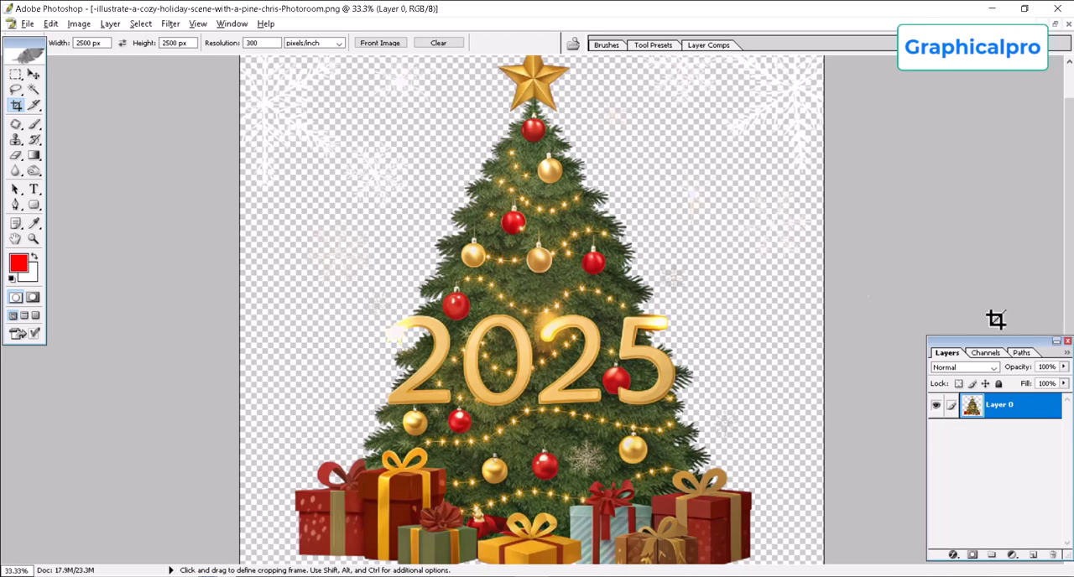
pyautogui.keyDown('alt'); pyautogui.click(633, 322); pyautogui.keyUp('alt')
pyautogui.keyDown('alt'); pyautogui.click(575, 293); pyautogui.keyUp('alt')
pyautogui.click(559, 292)
pyautogui.hotkey('ctrl', 'w')
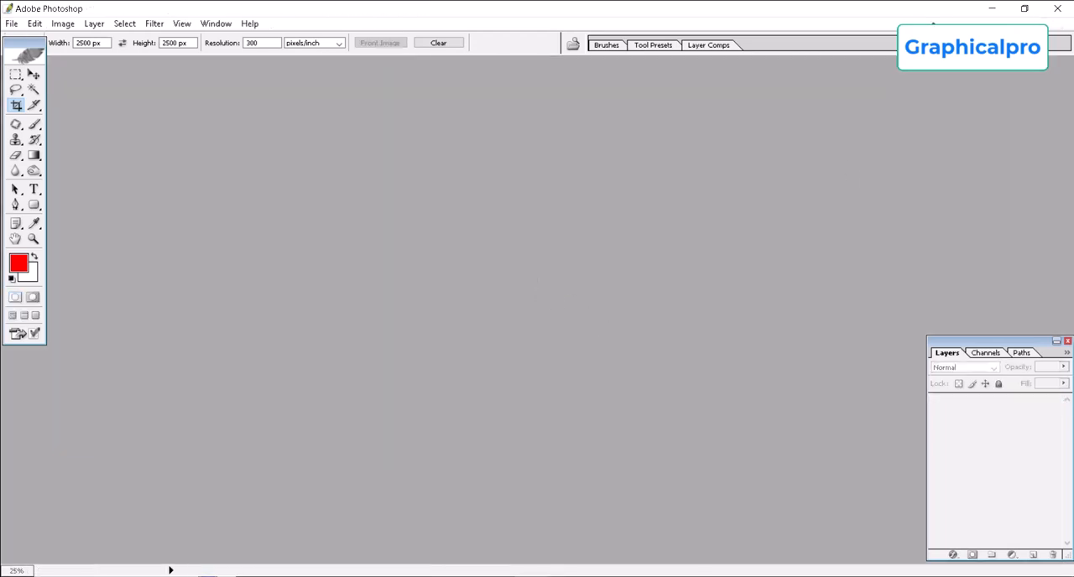
# Switch back to the browser and open the ChatGPT conversation "Diwali T-Shirt Design" in a new tab.
pyautogui.click(992, 8)
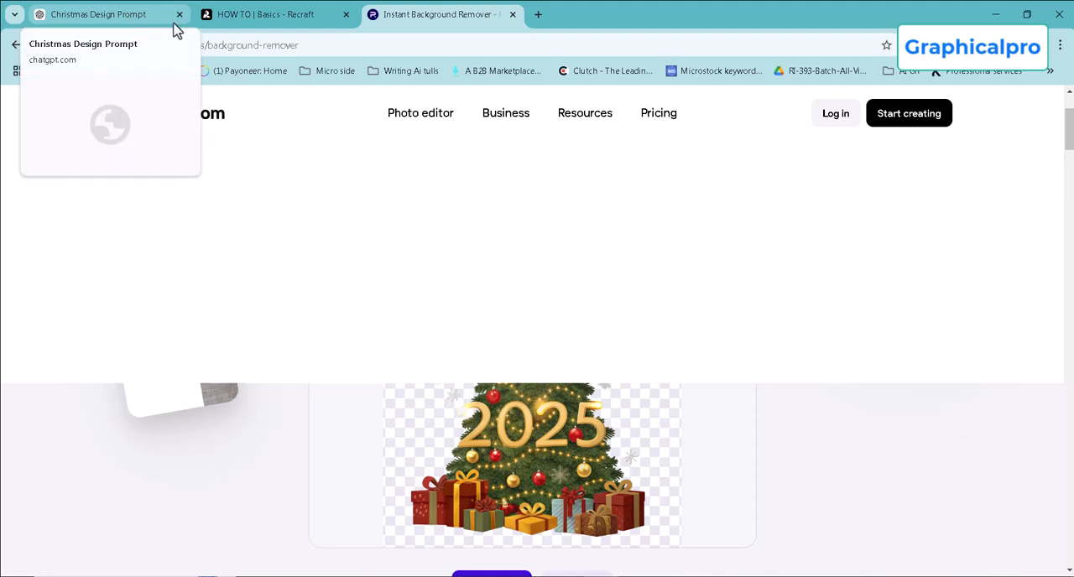
pyautogui.hotkey('ctrl', 't')
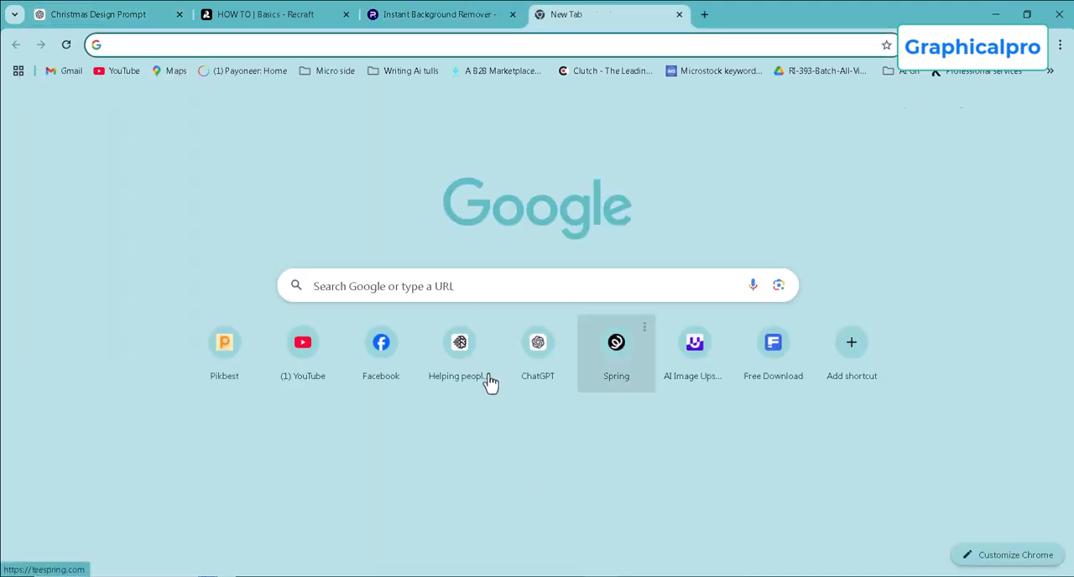
pyautogui.click(538, 346)
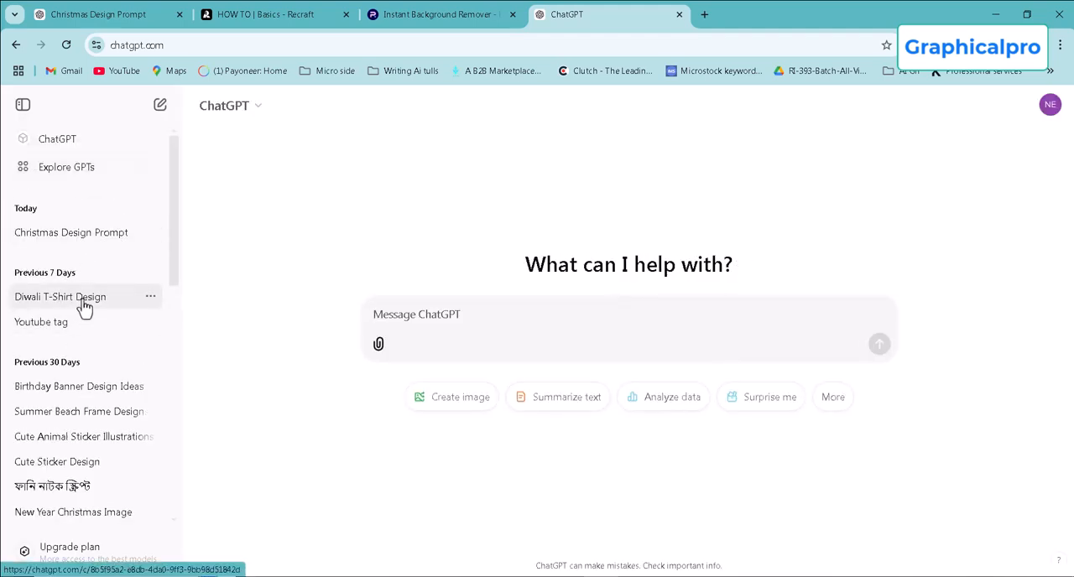
pyautogui.click(84, 300)
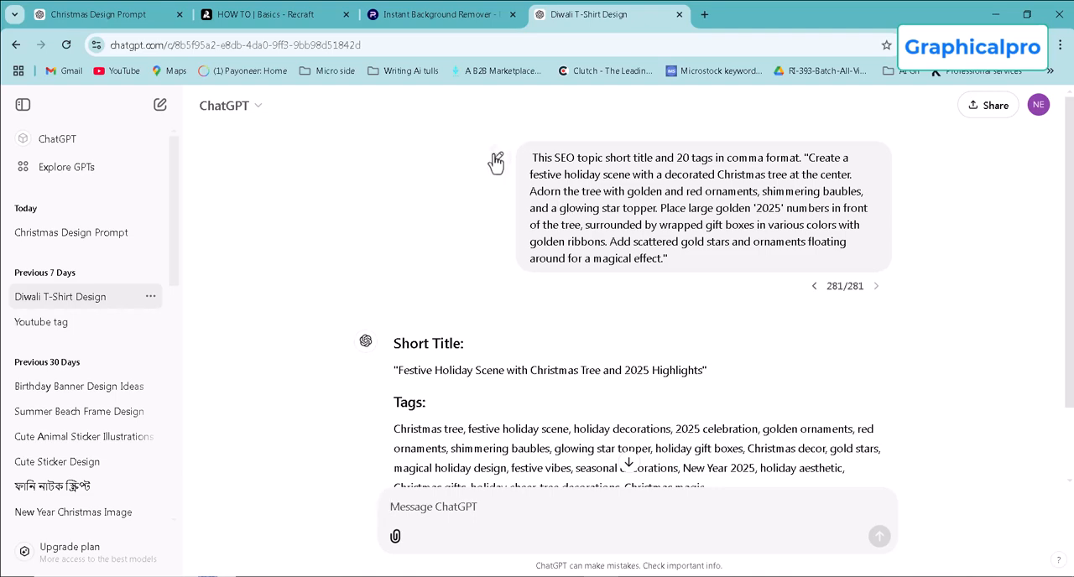
# Replace the quoted description in the SEO short title and 20 tags prompt with the cozy 2025 pine Christmas tree prompt and resend it.
pyautogui.click(498, 156)
pyautogui.scroll(1, 652, 232)
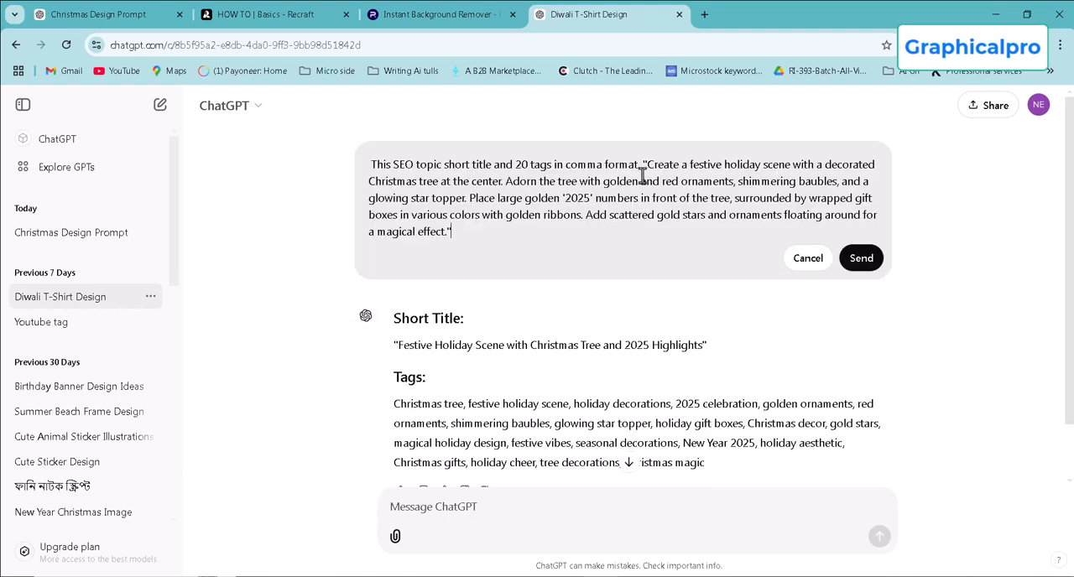
pyautogui.moveTo(643, 162); pyautogui.dragTo(694, 231)
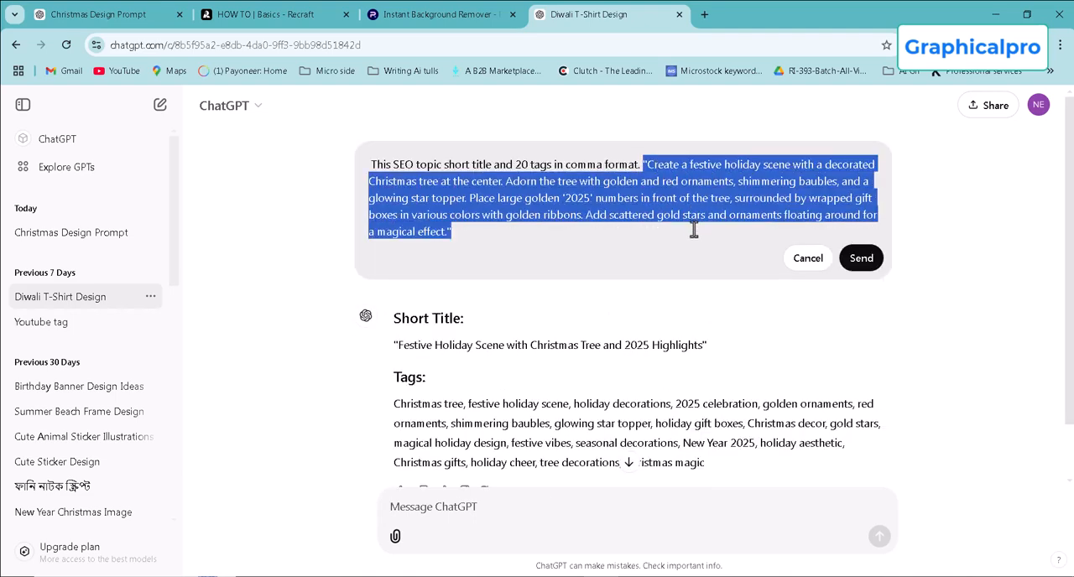
pyautogui.press('BackSpace')
pyautogui.write('"Illustrate a cozy holiday scene with a pine Christmas tree at the center, richly decorated with gold and red baubles, a star on top, and glowing lights. Add the year \'2025\' in bold, golden numbers in front of the tree, surrounded by an assortment of colorful gift boxes tied with golden bows. Enhance the composition with snowflakes, sparkles, and festive decorations floating around."')
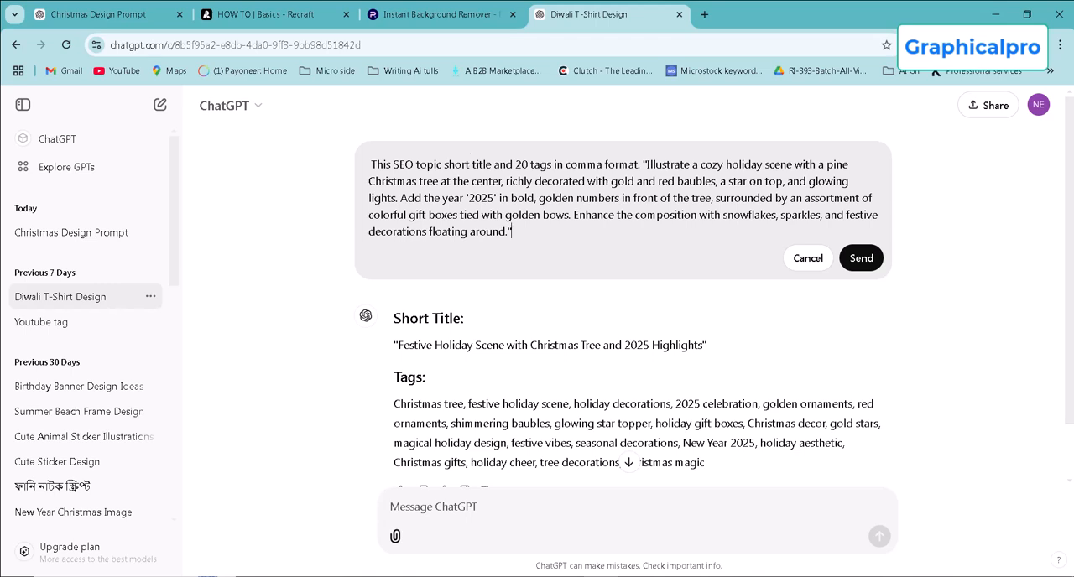
pyautogui.scroll(-1, 550, 250)
pyautogui.click(864, 200)
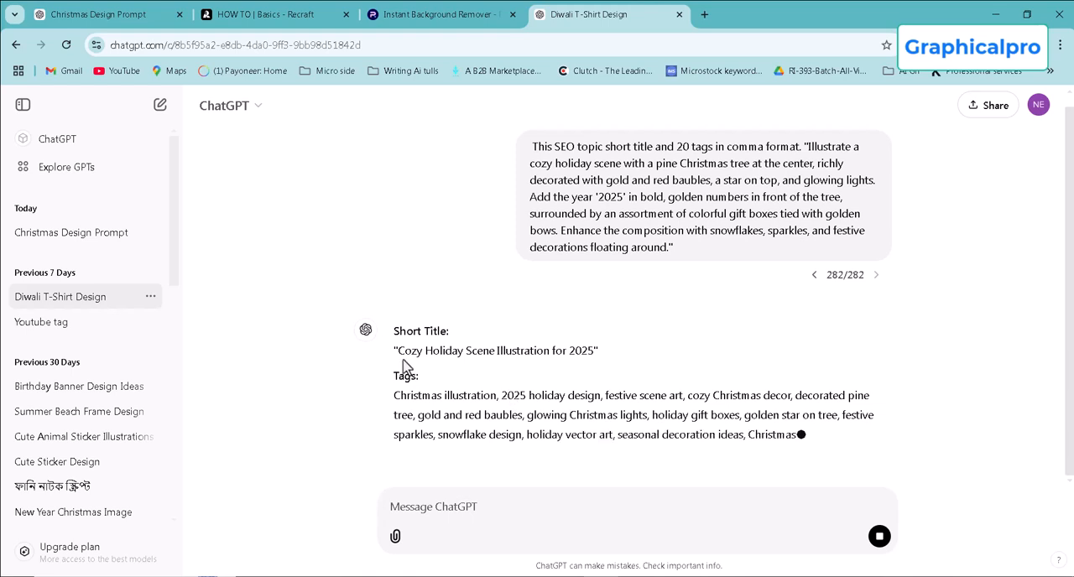
# Copy the generated short title "Cozy Holiday Scene Illustration for 2025".
pyautogui.moveTo(397, 352); pyautogui.dragTo(595, 278)
pyautogui.rightClick(585, 281)
pyautogui.click(635, 298)
# Go to the Downloads folder in File Explorer and rename the Photoroom Christmas tree file as Cozy Holiday Scene Illustration for 2025.
pyautogui.click(1002, 17)
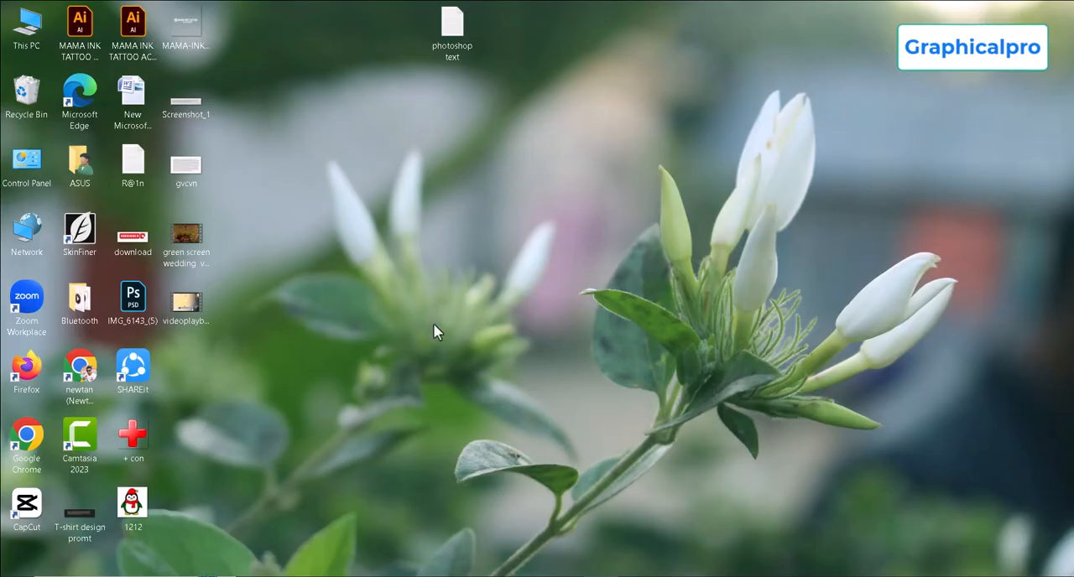
pyautogui.click(32, 38)
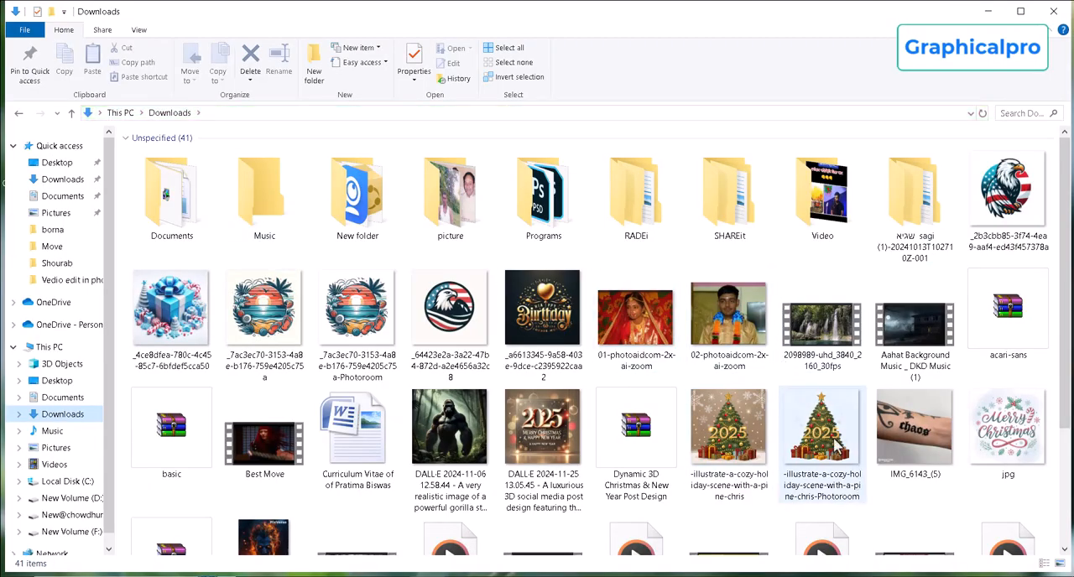
pyautogui.click(833, 445)
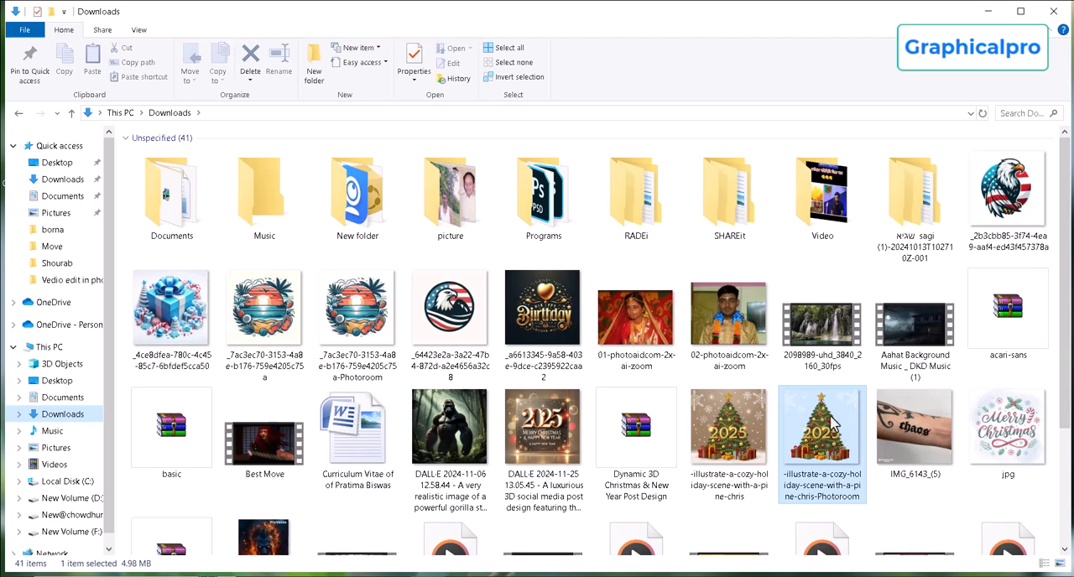
pyautogui.scroll(-3, 856, 433)
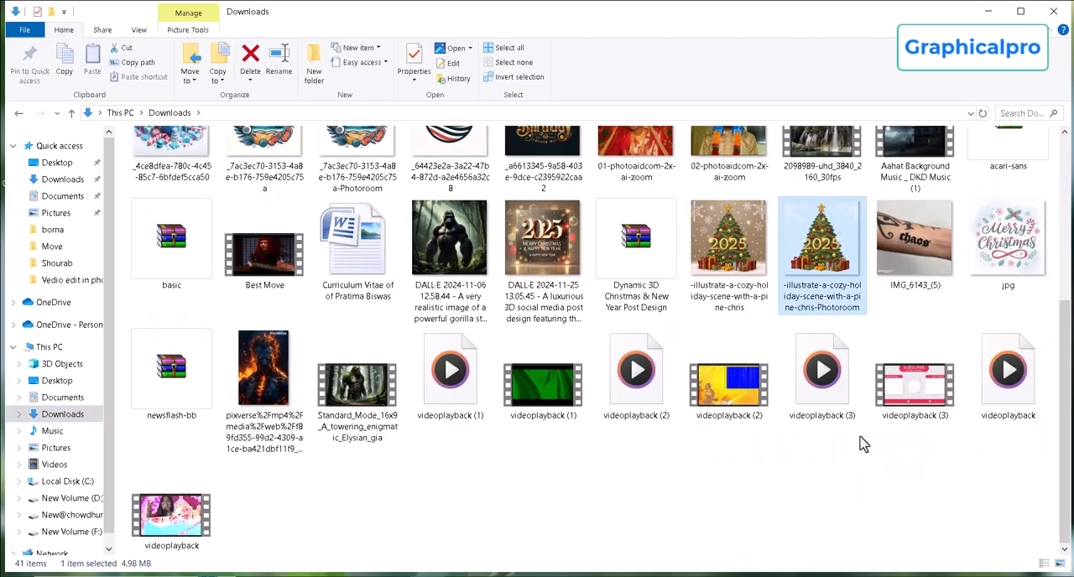
pyautogui.click(833, 286)
pyautogui.hotkey('ctrl', 'v')
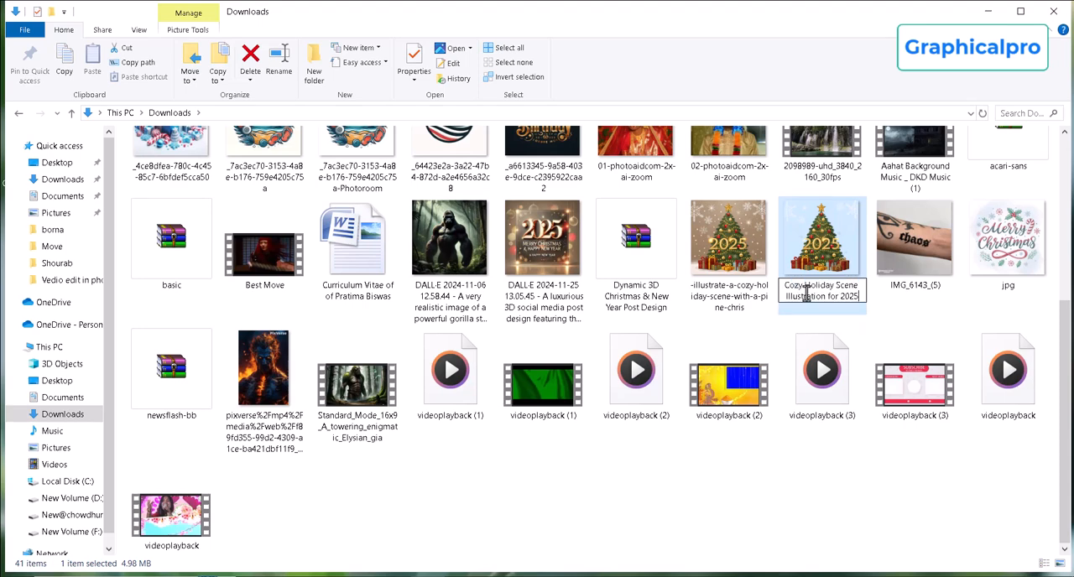
pyautogui.press('Return')
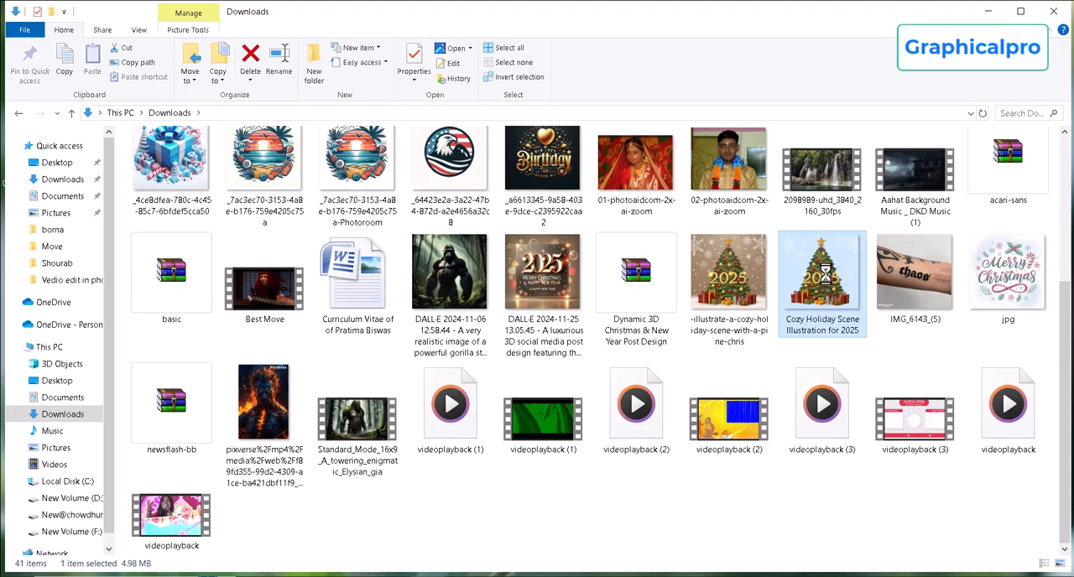
# Compress the renamed Christmas tree image into a zipped folder.
pyautogui.rightClick(828, 281)
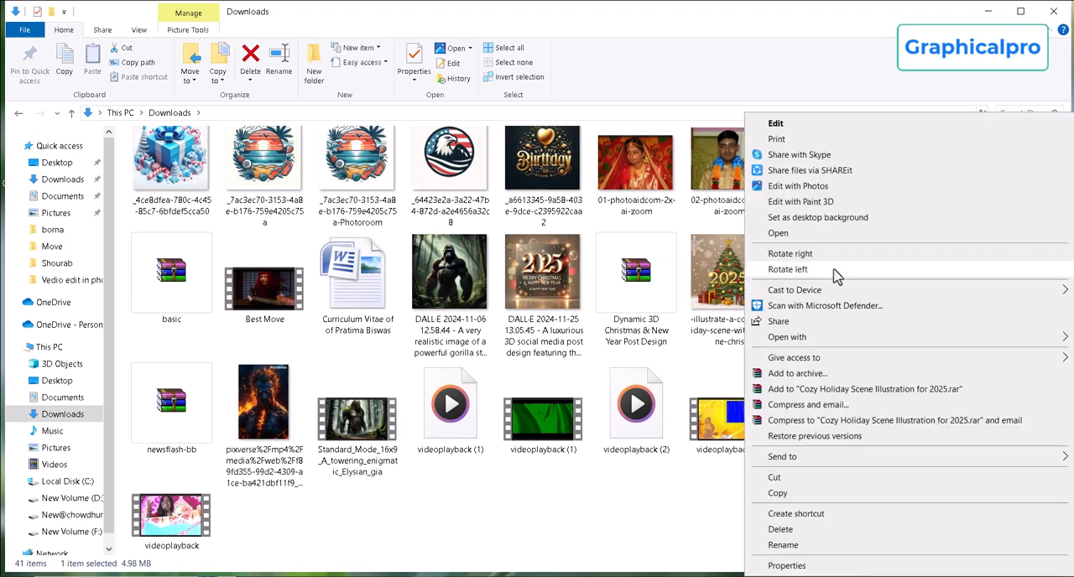
pyautogui.moveTo(800, 458)
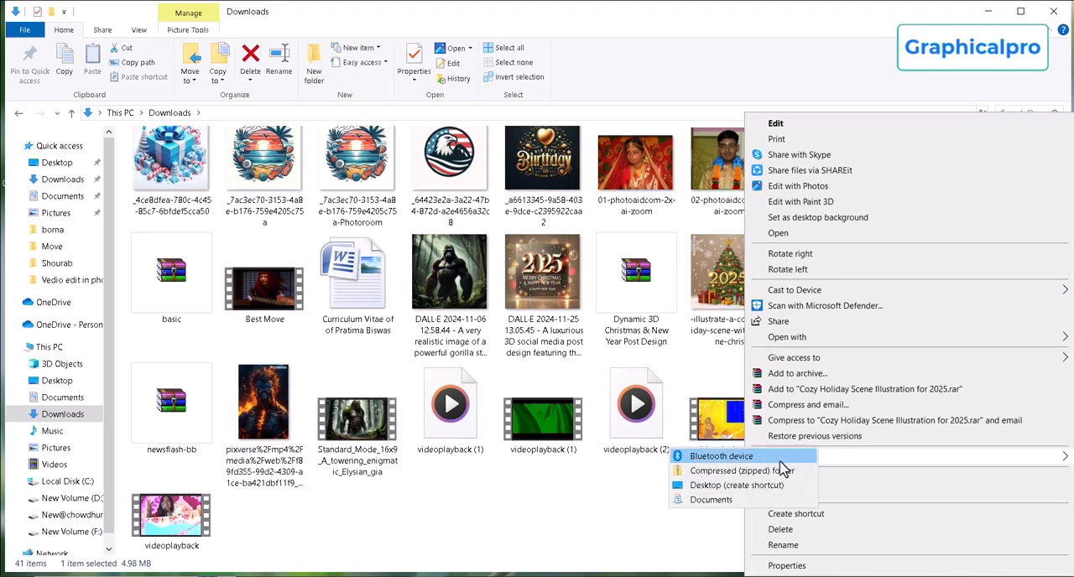
pyautogui.click(729, 474)
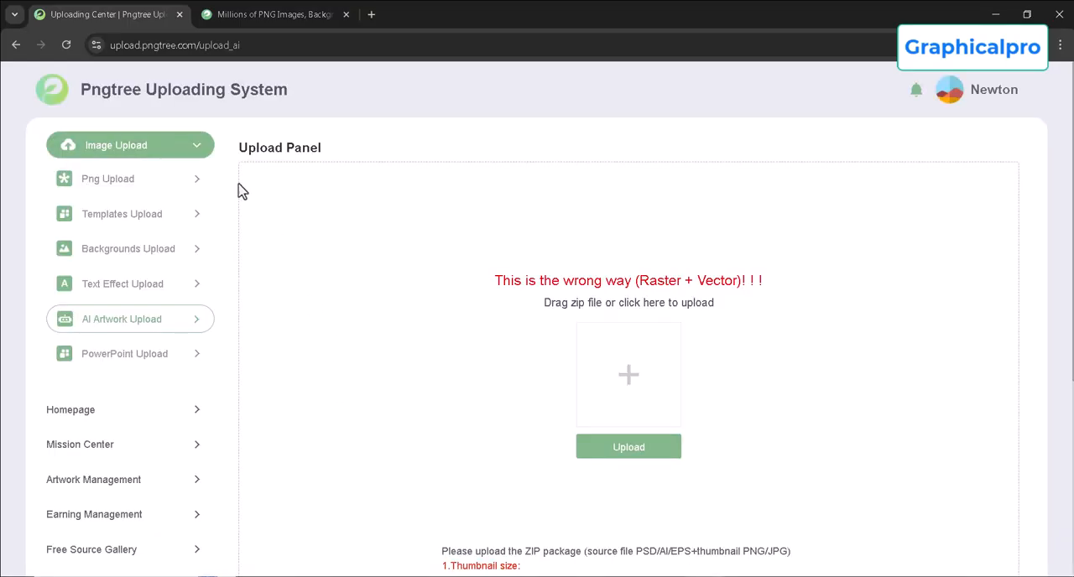
# Start an AI artwork upload and choose the Artificial Intelligence PNG mission from the Mission Center.
pyautogui.click(629, 374)
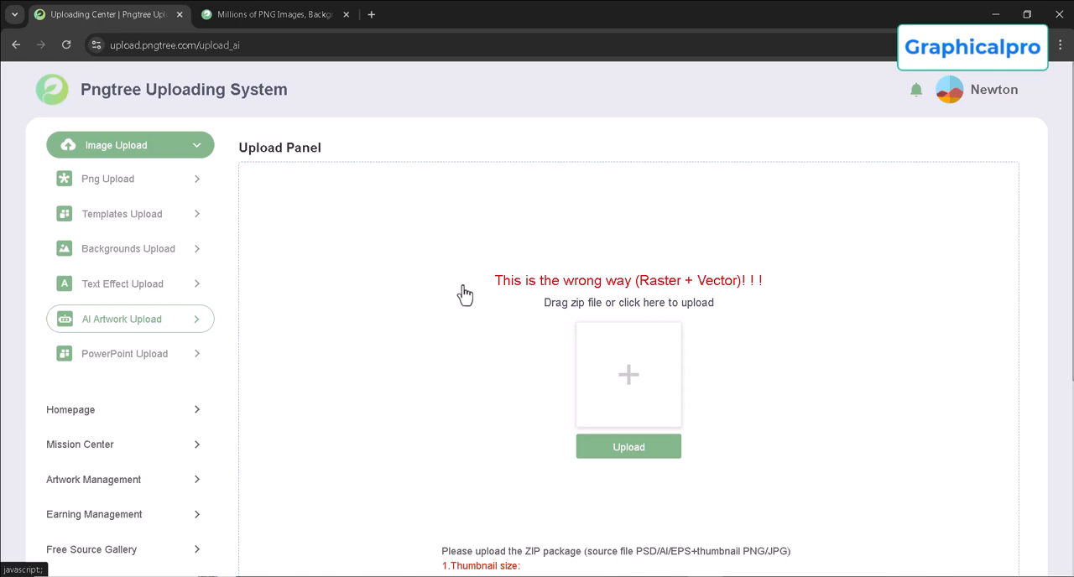
pyautogui.click(615, 244)
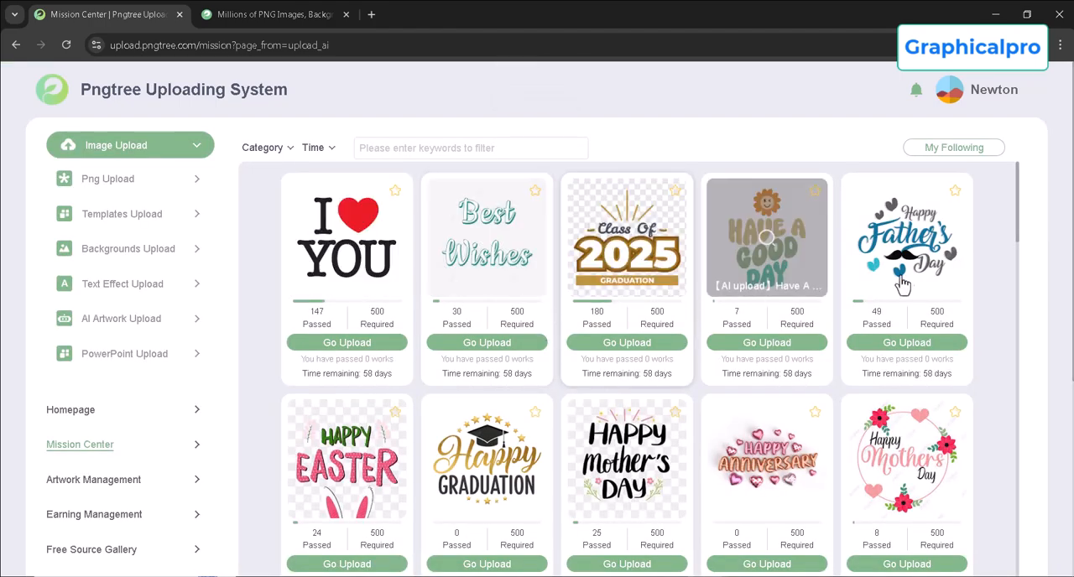
pyautogui.scroll(-15, 536, 335)
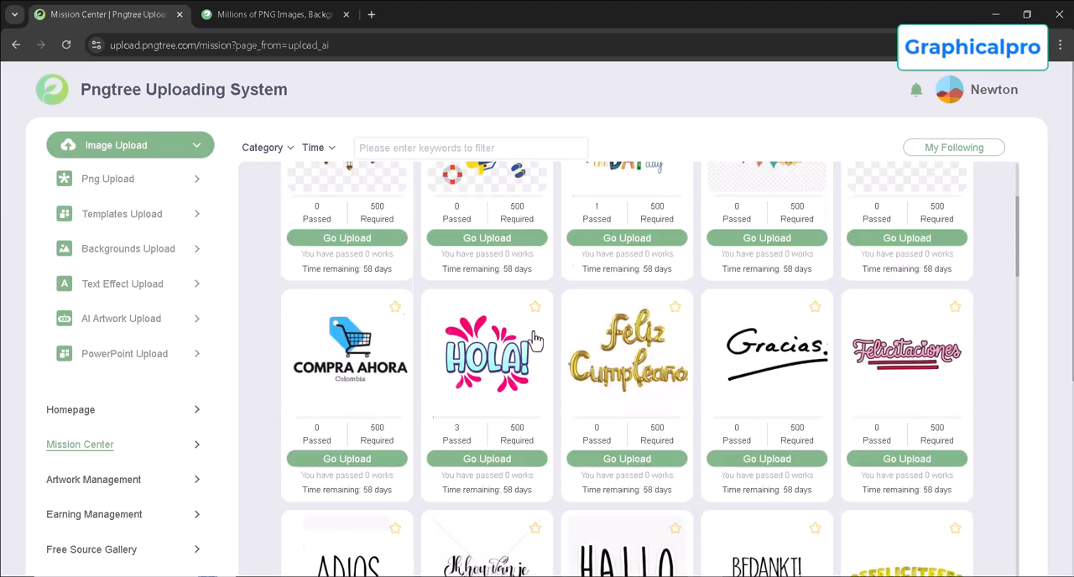
pyautogui.scroll(-11, 536, 342)
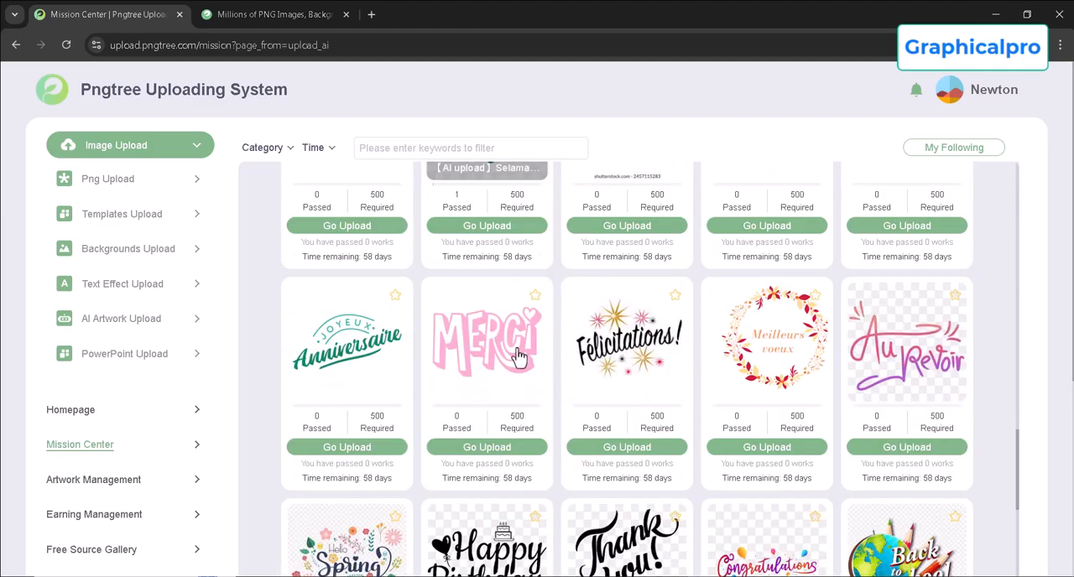
pyautogui.scroll(-8, 560, 342)
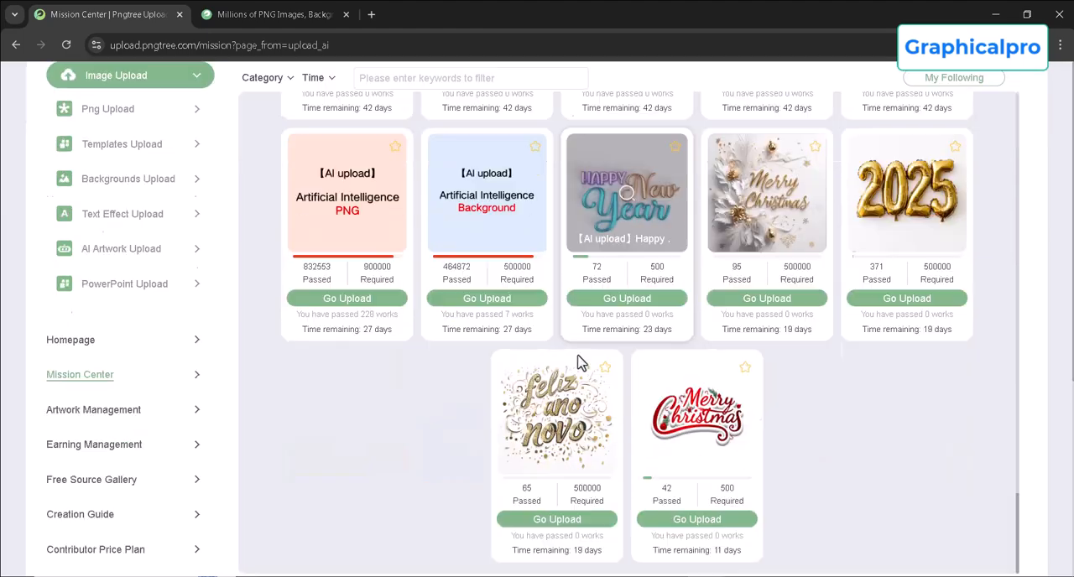
pyautogui.scroll(3, 726, 367)
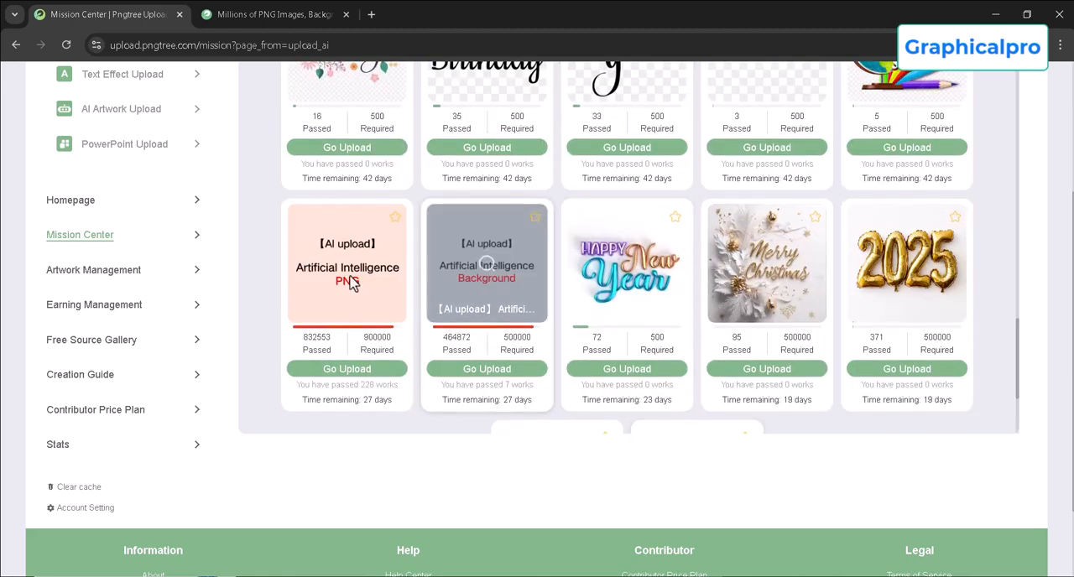
pyautogui.click(361, 371)
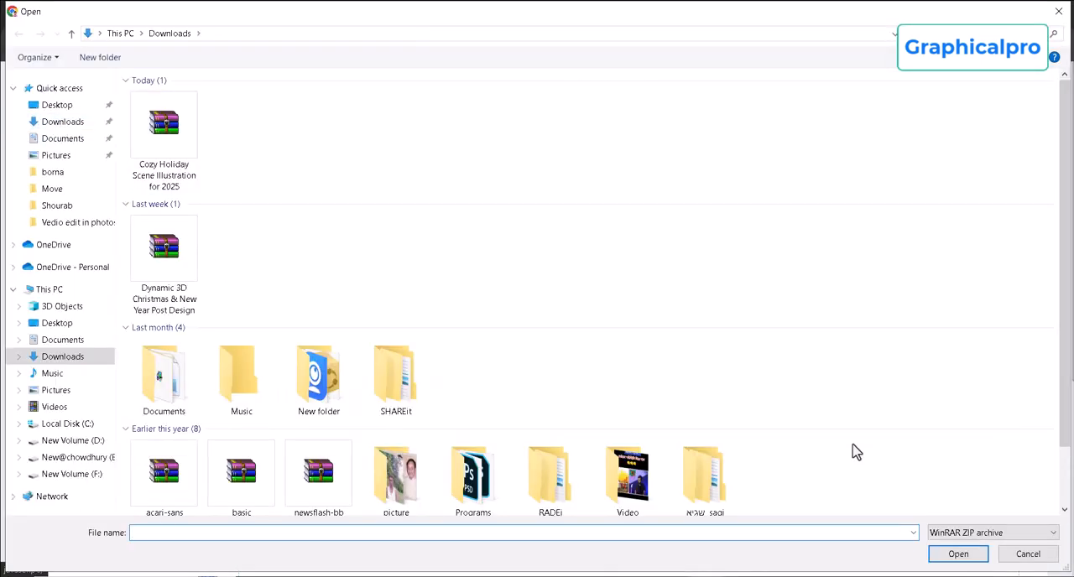
# Show all file types, add the zip archive Cozy Holiday Scene Illustration for 2025 from Downloads, and start its upload.
pyautogui.click(974, 534)
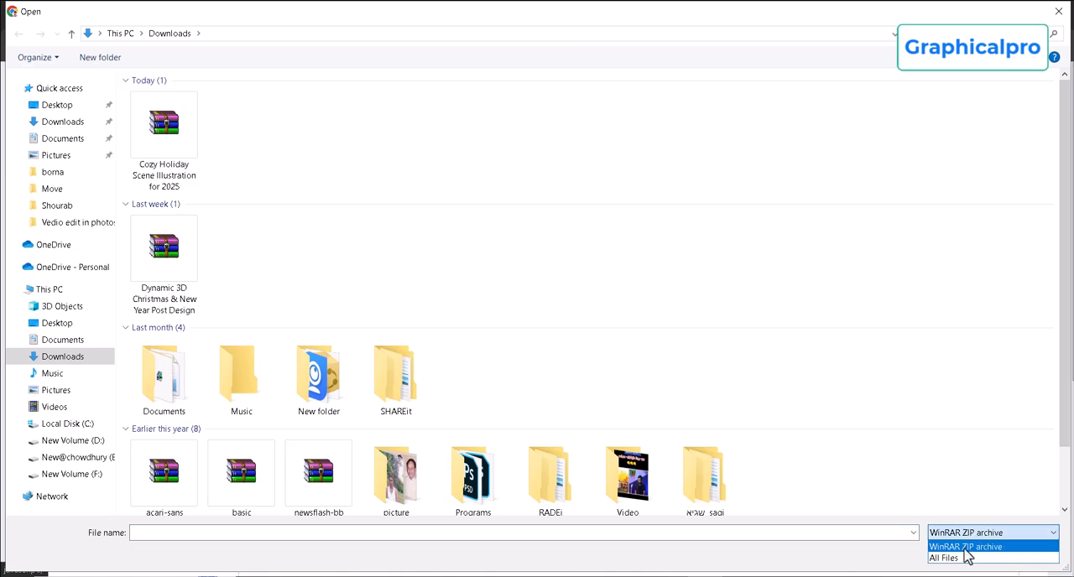
pyautogui.click(953, 559)
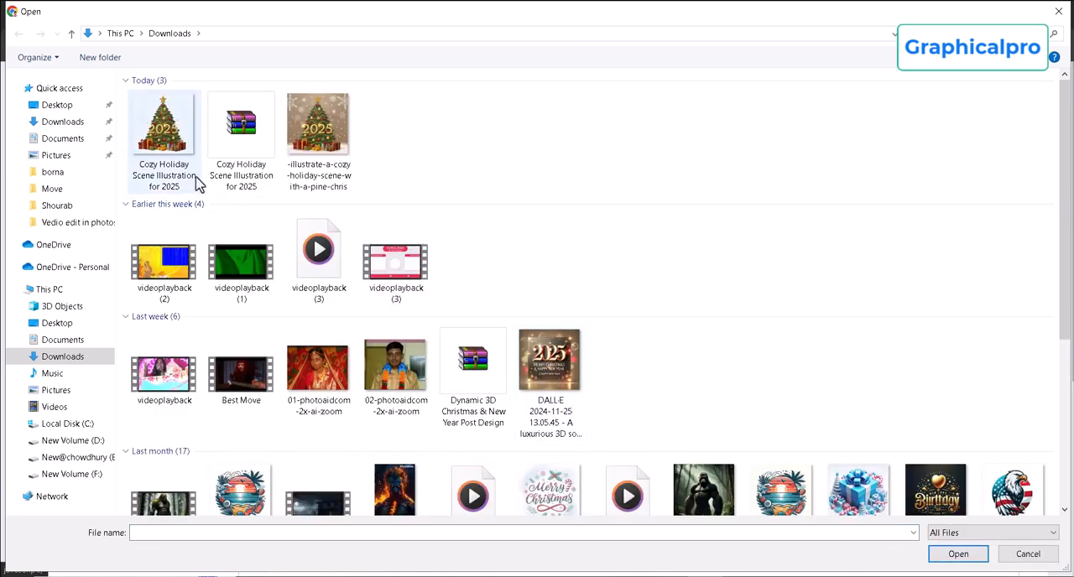
pyautogui.click(242, 141)
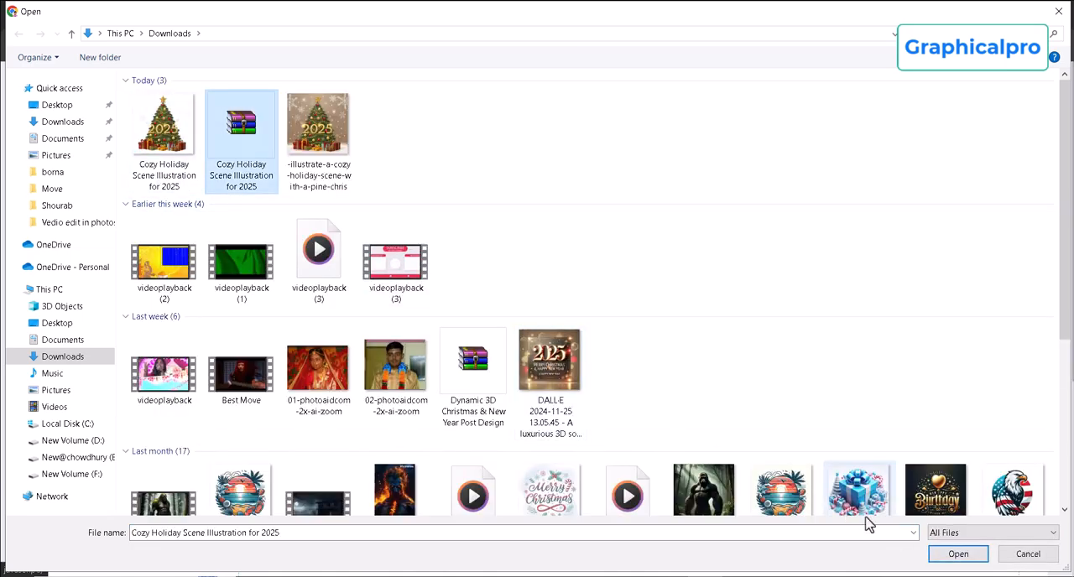
pyautogui.click(958, 554)
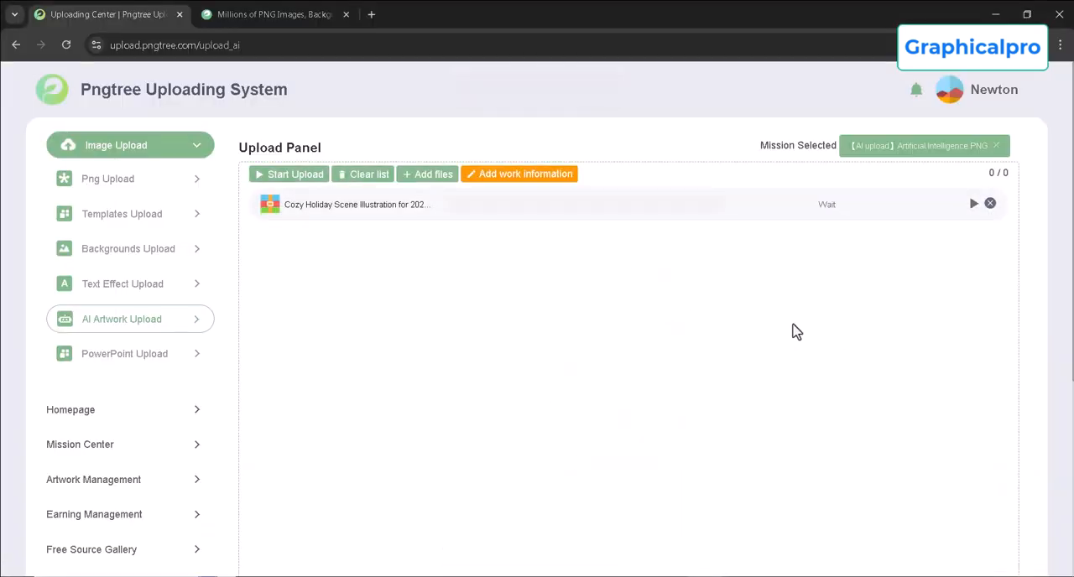
pyautogui.click(973, 204)
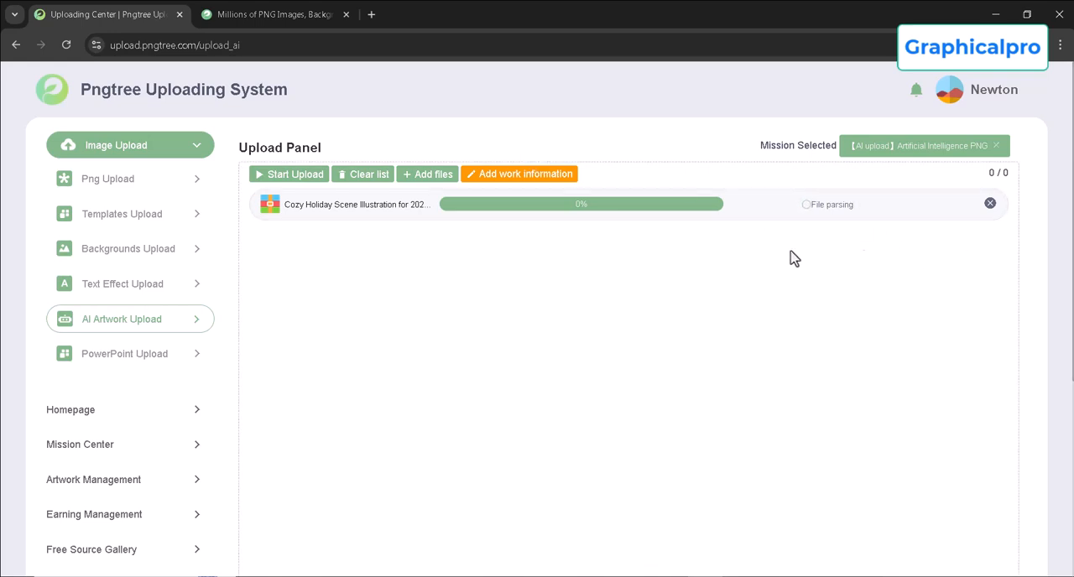
# Open the work details of the uploaded Christmas tree and enter the title Cozy Holiday Scene Illustration for 2025.
pyautogui.click(494, 176)
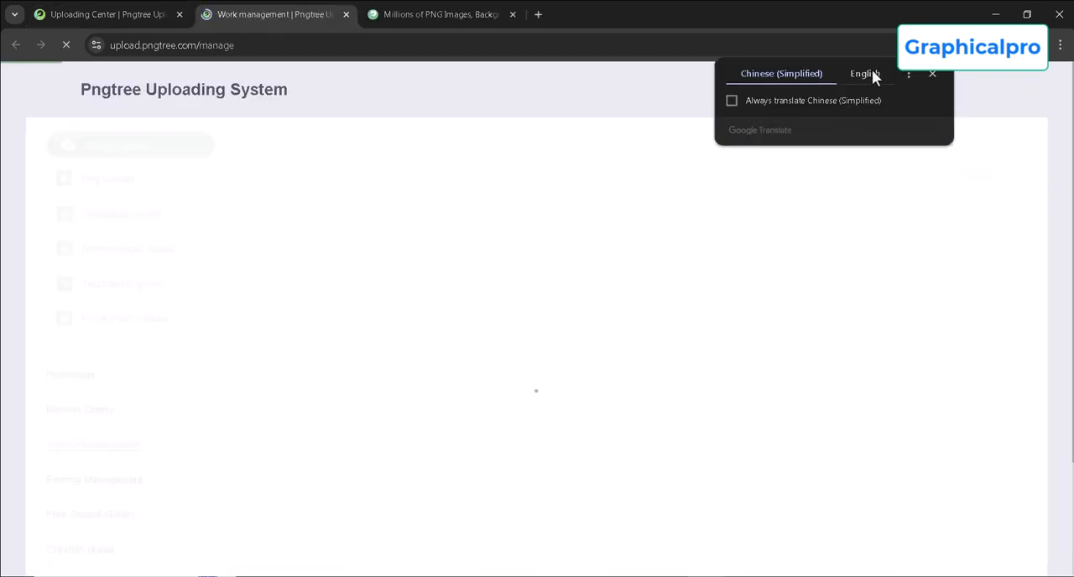
pyautogui.click(869, 74)
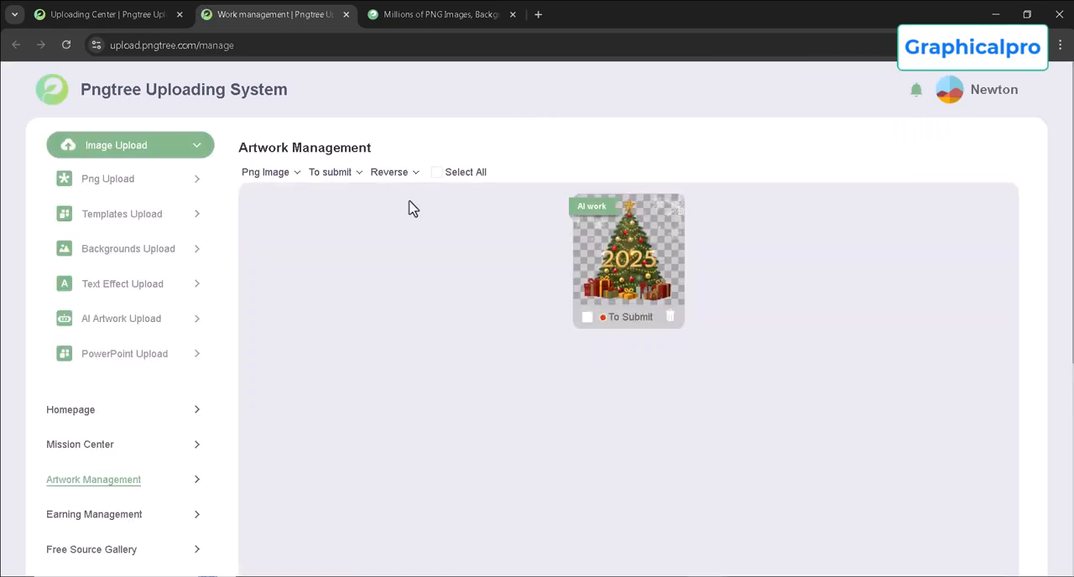
pyautogui.click(668, 270)
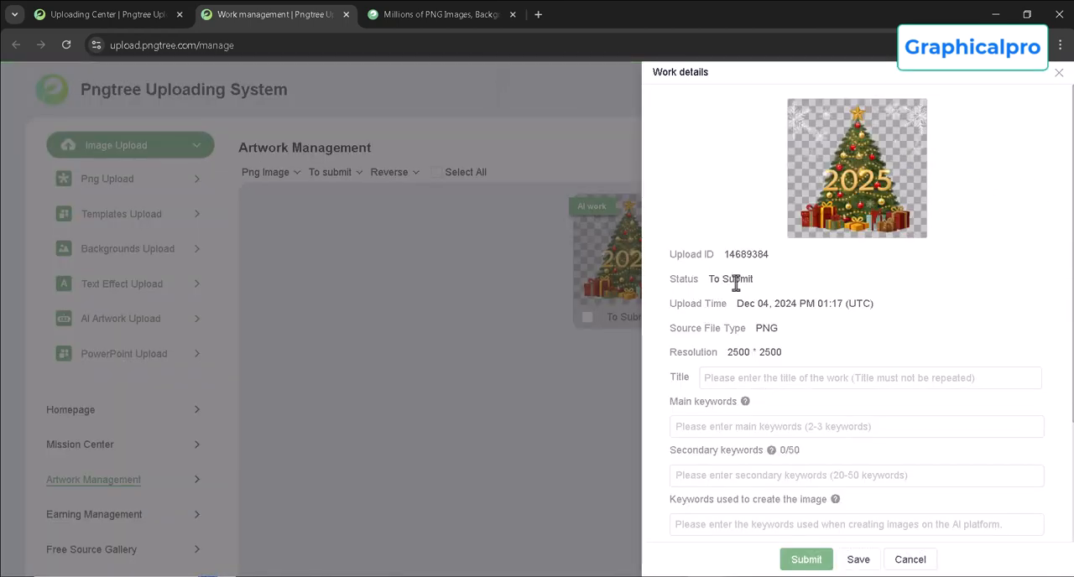
pyautogui.scroll(-2, 736, 284)
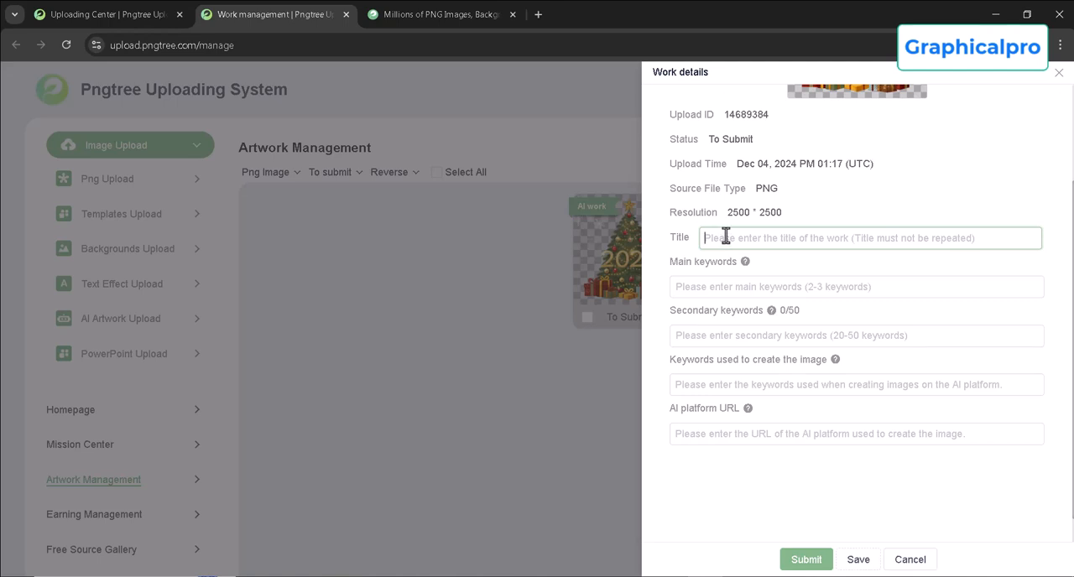
pyautogui.write('Cozy Holiday Scene Illustration for 2025')
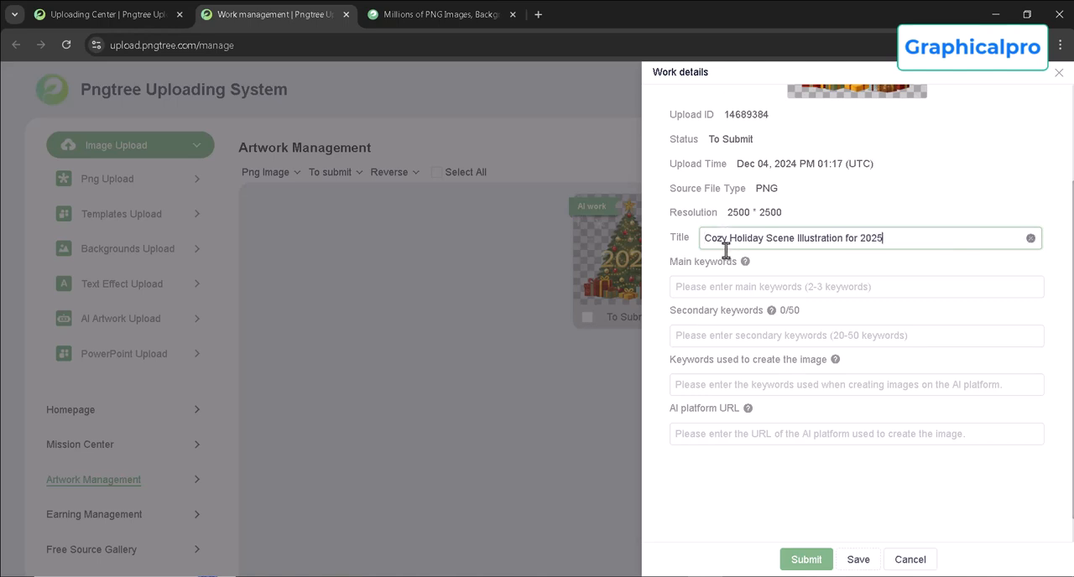
# Switch to ChatGPT and copy the first three tags: Christmas illustration, 2025 holiday design, festive scene art.
pyautogui.click(688, 290)
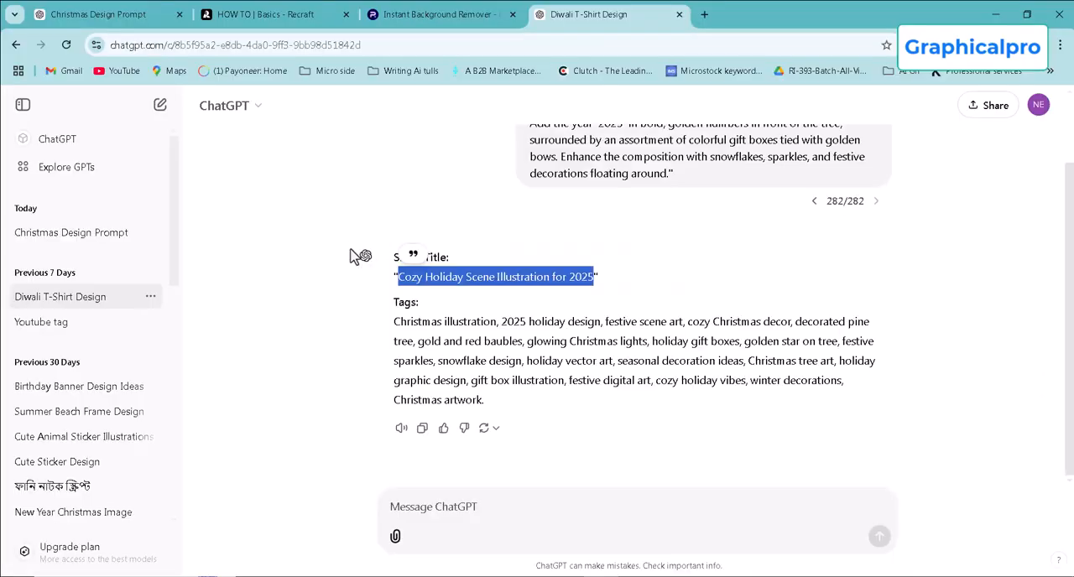
pyautogui.click(475, 346)
pyautogui.moveTo(399, 322); pyautogui.dragTo(689, 321)
pyautogui.rightClick(689, 322)
pyautogui.click(721, 339)
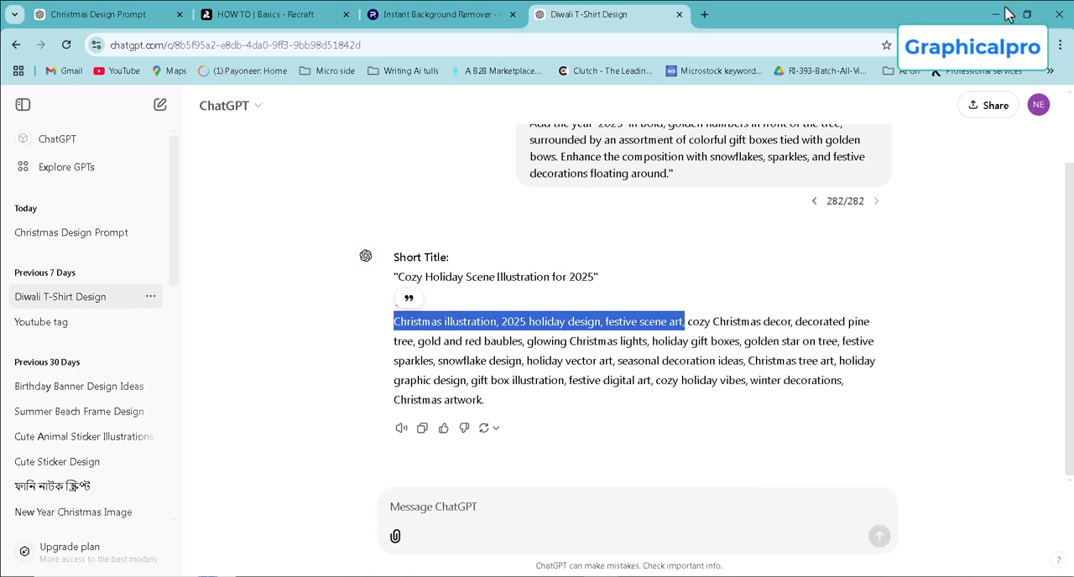
# Return to the Pngtree work details and add the three copied tags as main keywords.
pyautogui.click(995, 14)
pyautogui.click(718, 293)
pyautogui.hotkey('ctrl', 'v')
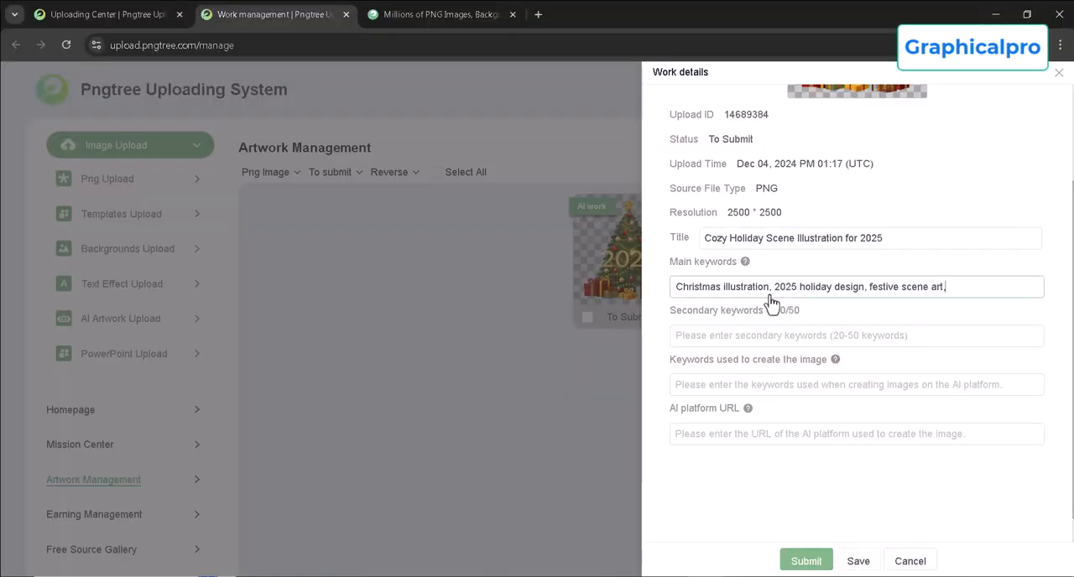
pyautogui.press('Return')
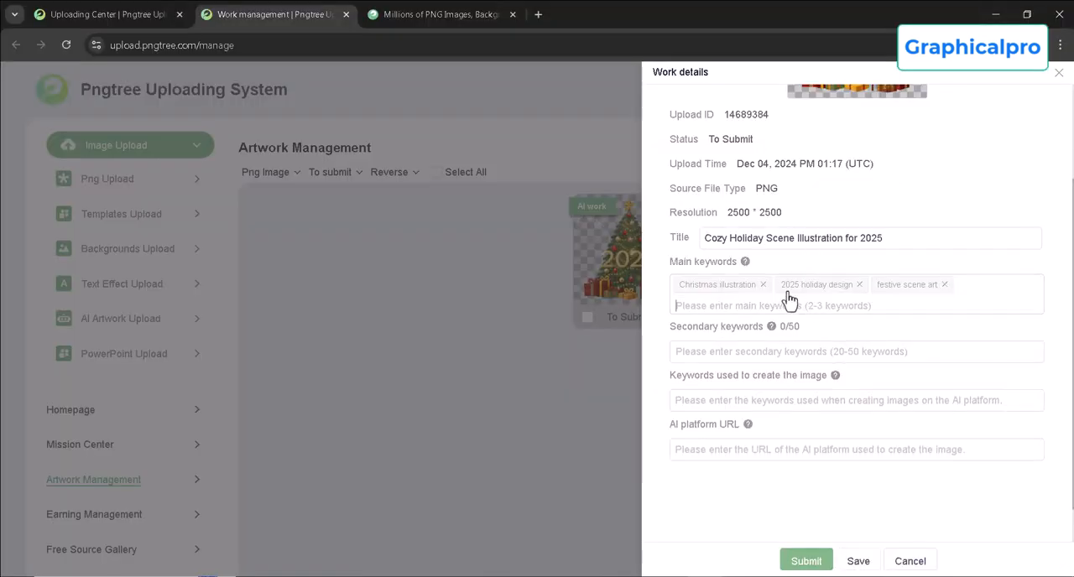
# Add all the suggested keywords to the secondary keywords.
pyautogui.click(691, 352)
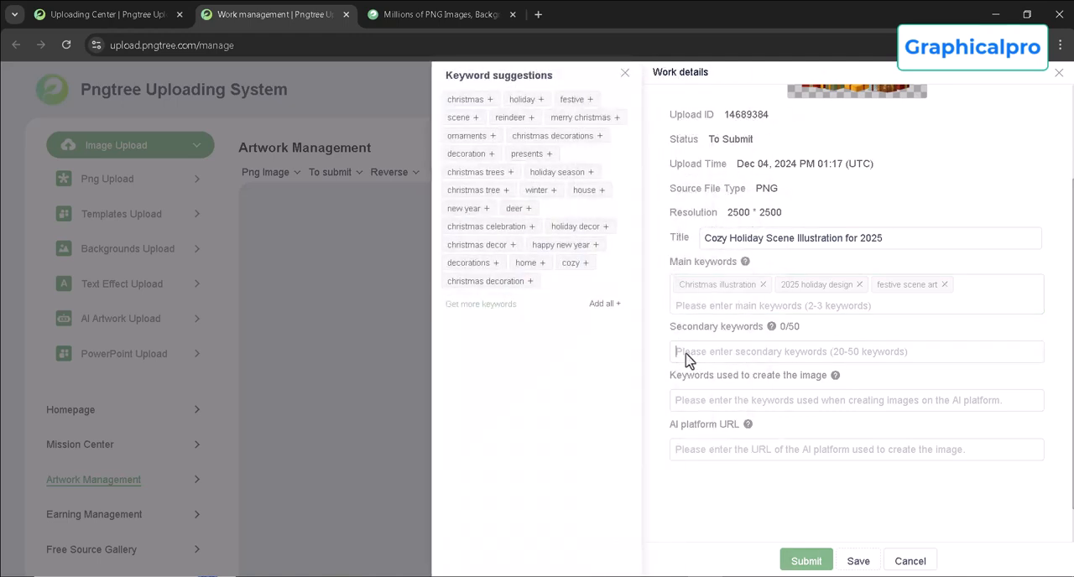
pyautogui.click(603, 303)
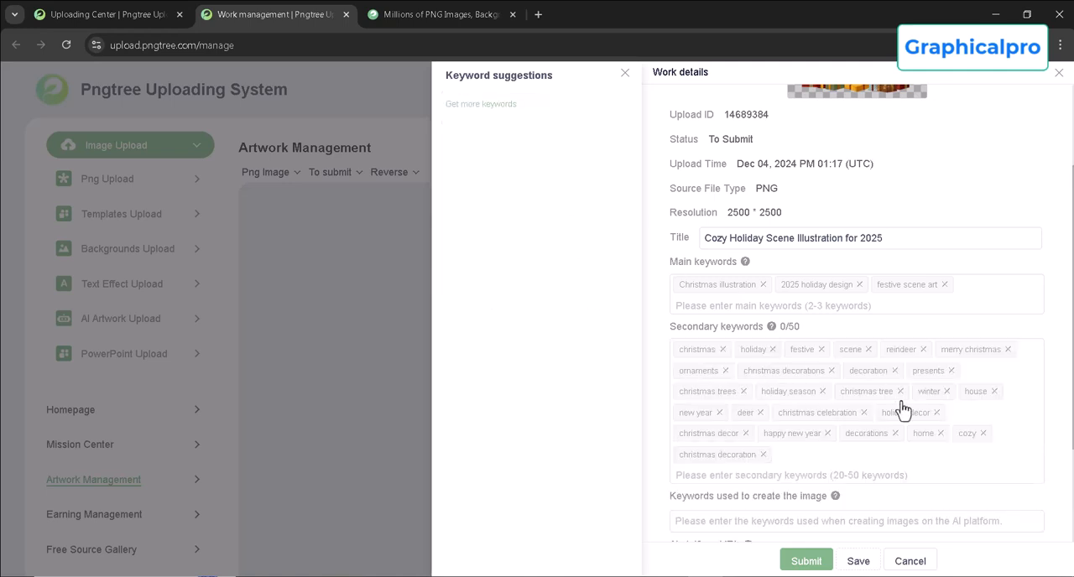
pyautogui.click(685, 477)
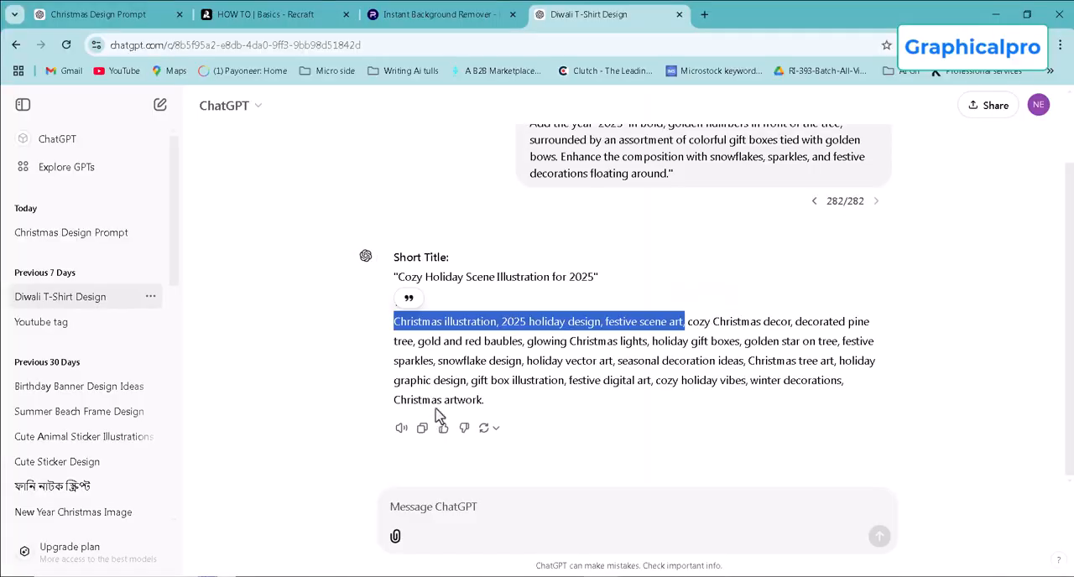
# Copy the complete tag list, from Christmas illustration to Christmas artwork, from the ChatGPT answer.
pyautogui.click(522, 342)
pyautogui.moveTo(393, 327); pyautogui.dragTo(491, 403)
pyautogui.rightClick(492, 359)
pyautogui.click(534, 375)
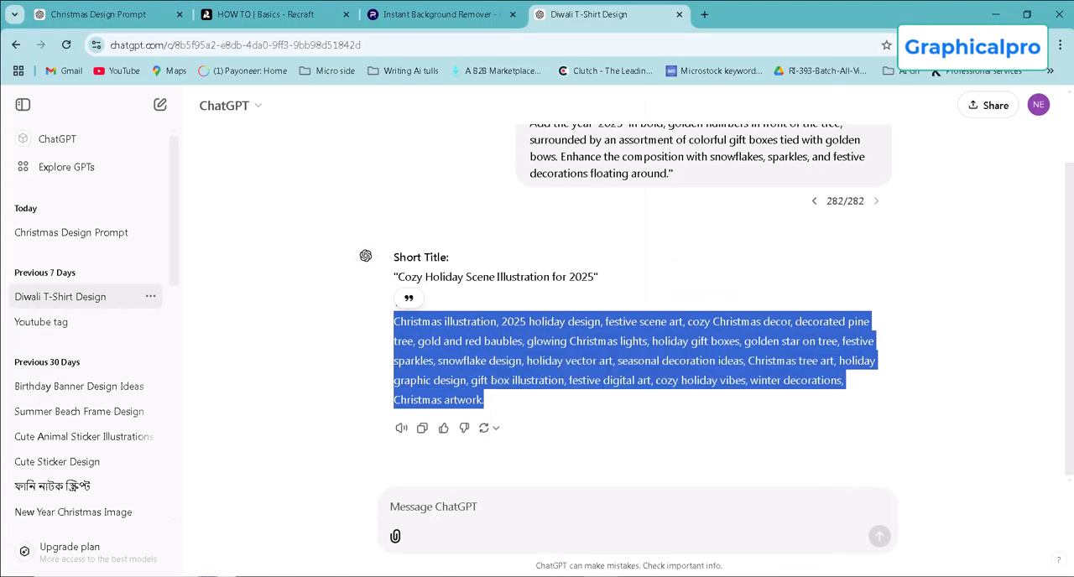
# Return to the Pngtree work details and append the copied tag list to the secondary keywords.
pyautogui.click(994, 15)
pyautogui.click(709, 480)
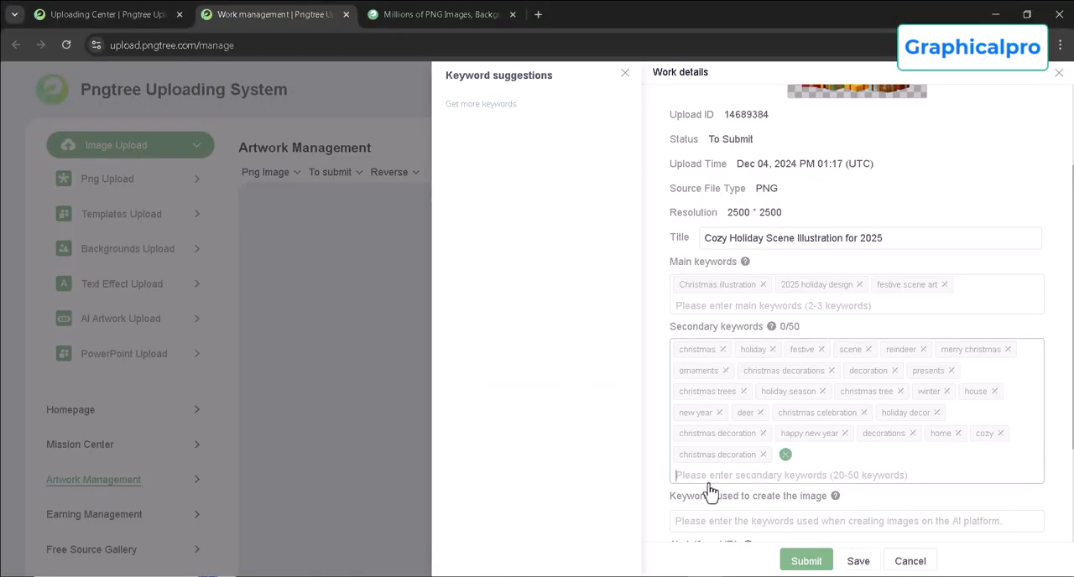
pyautogui.hotkey('ctrl', 'v')
pyautogui.press('Return')
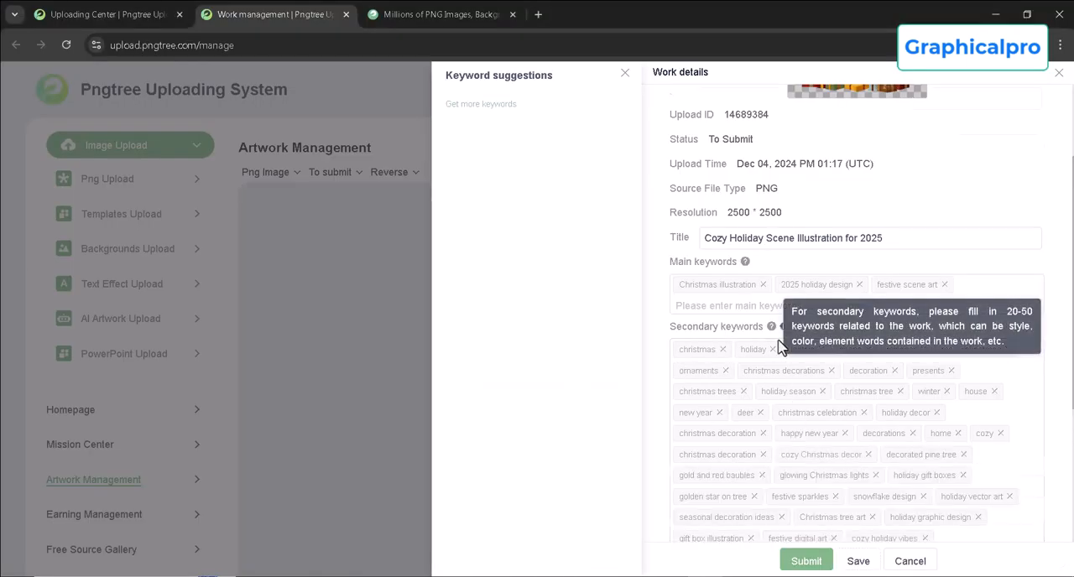